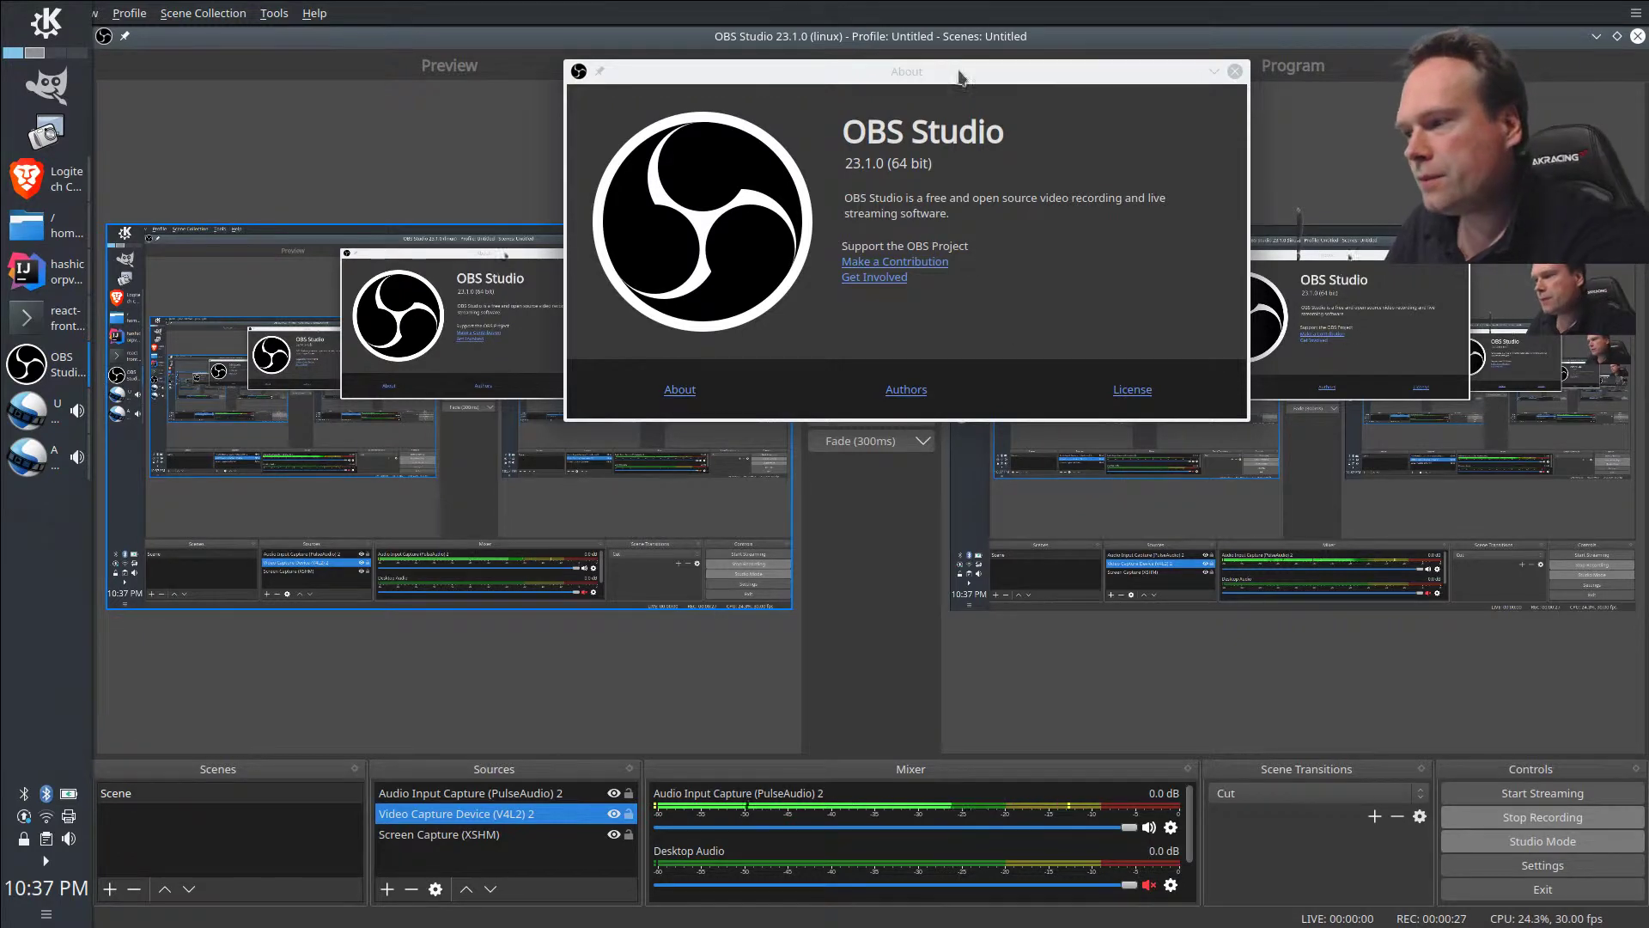
Move the OBS Studio 23.1.0 About window slightly down and to the left.
left_click_drag(969, 78, 918, 109)
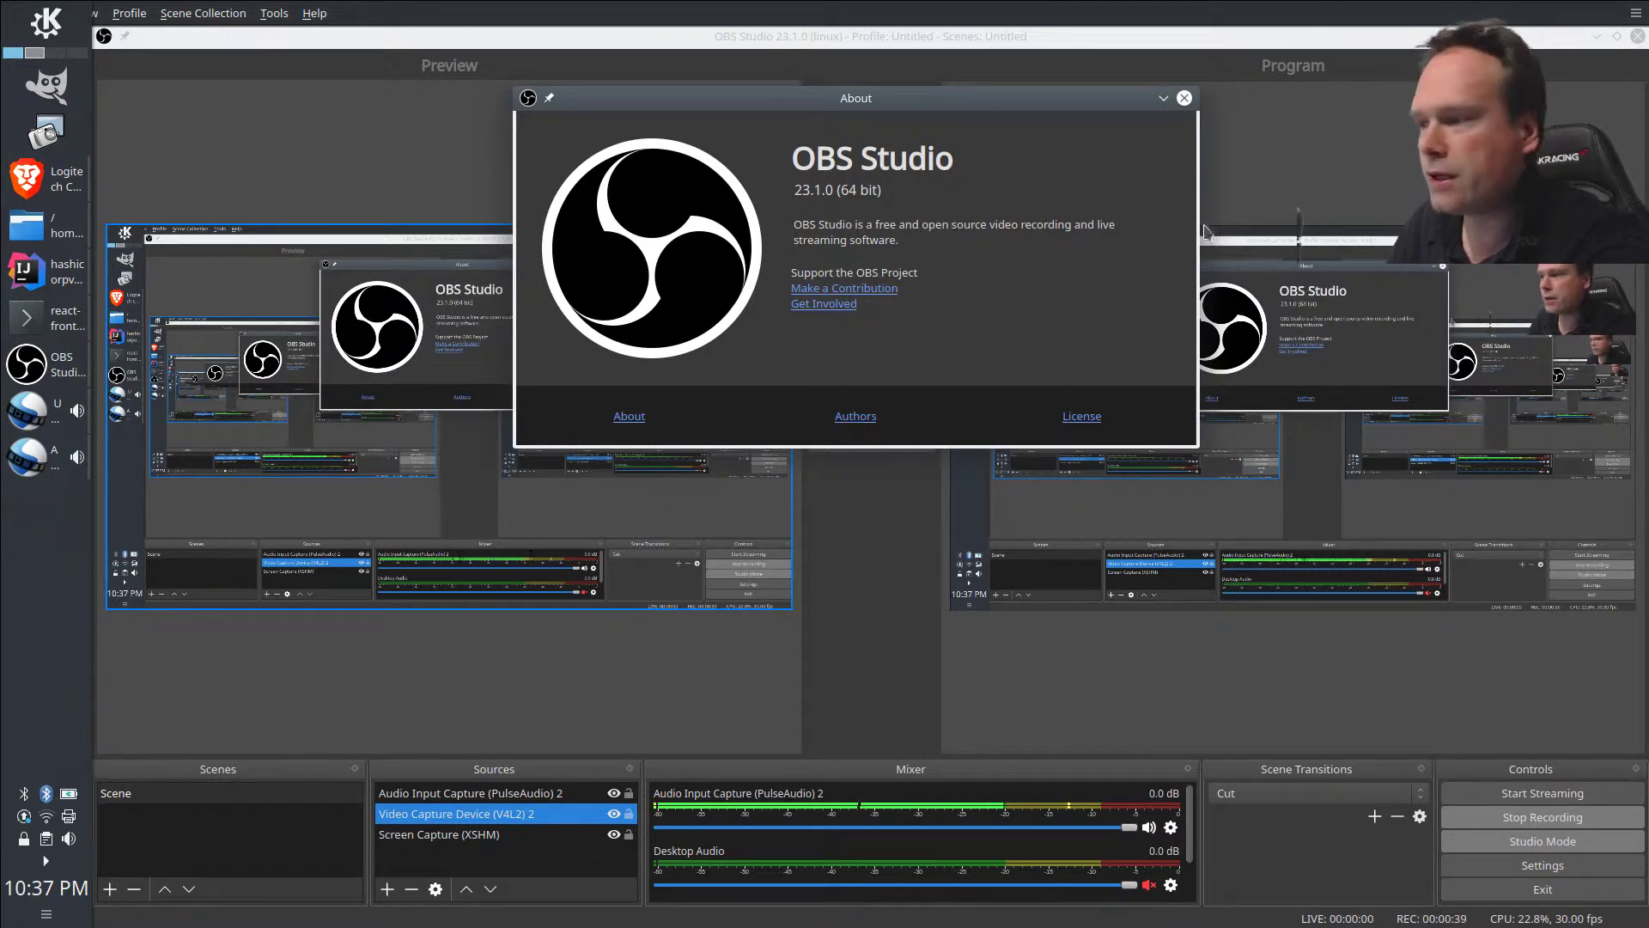
Close the About window and select the audio input, screen capture and webcam sources in turn.
left_click(1185, 99)
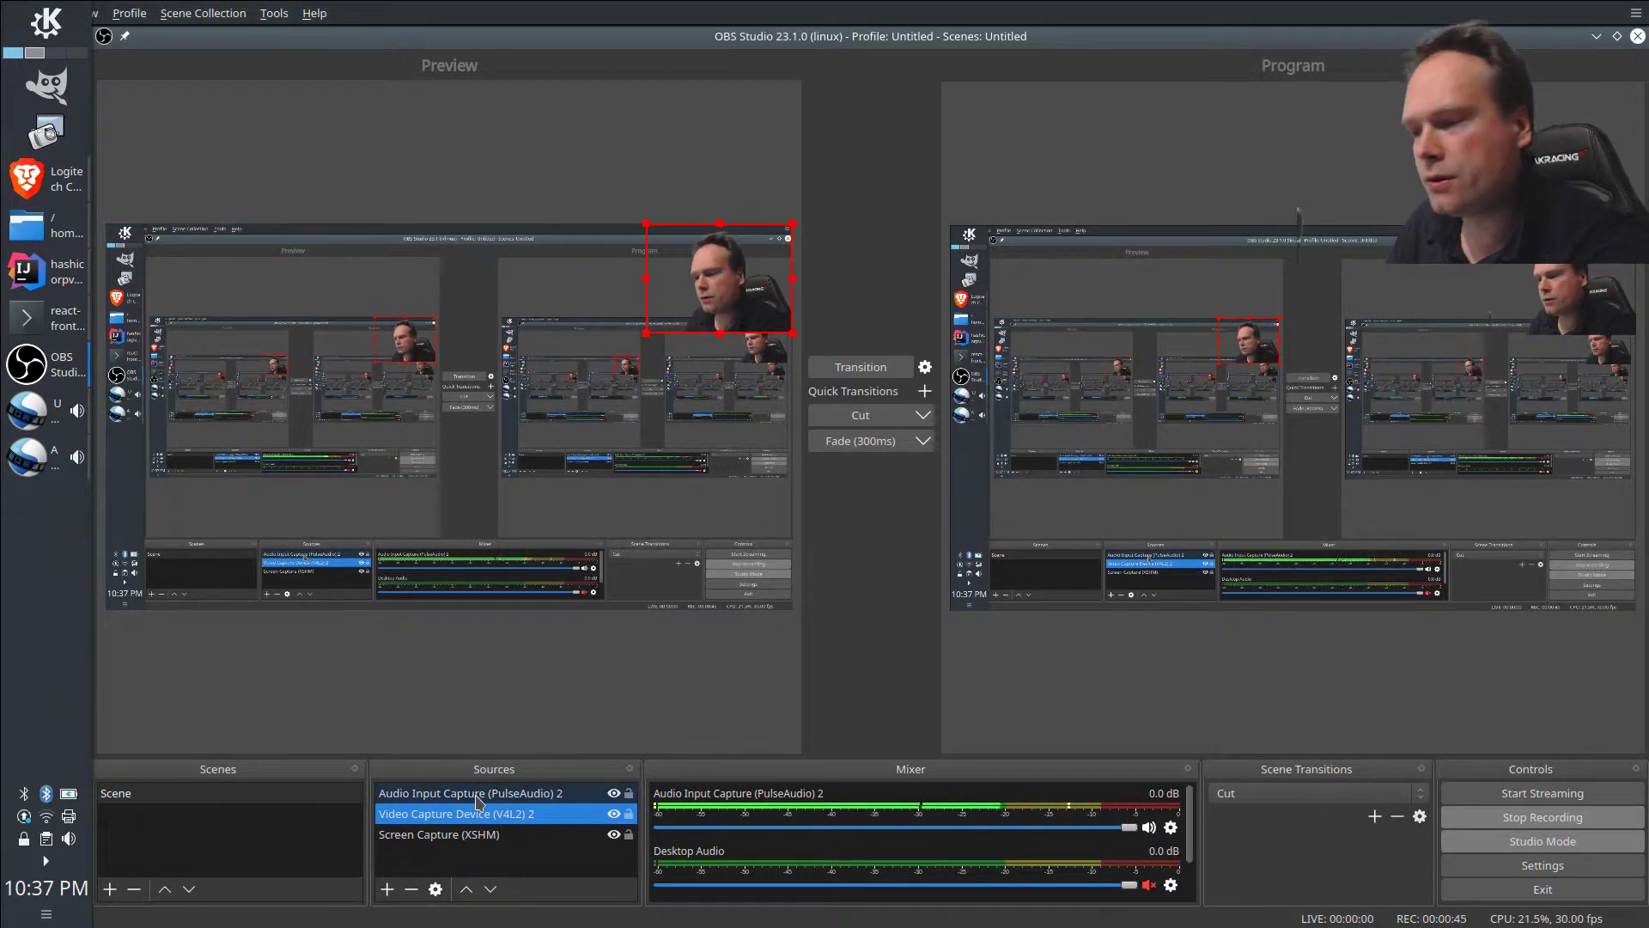
left_click(475, 794)
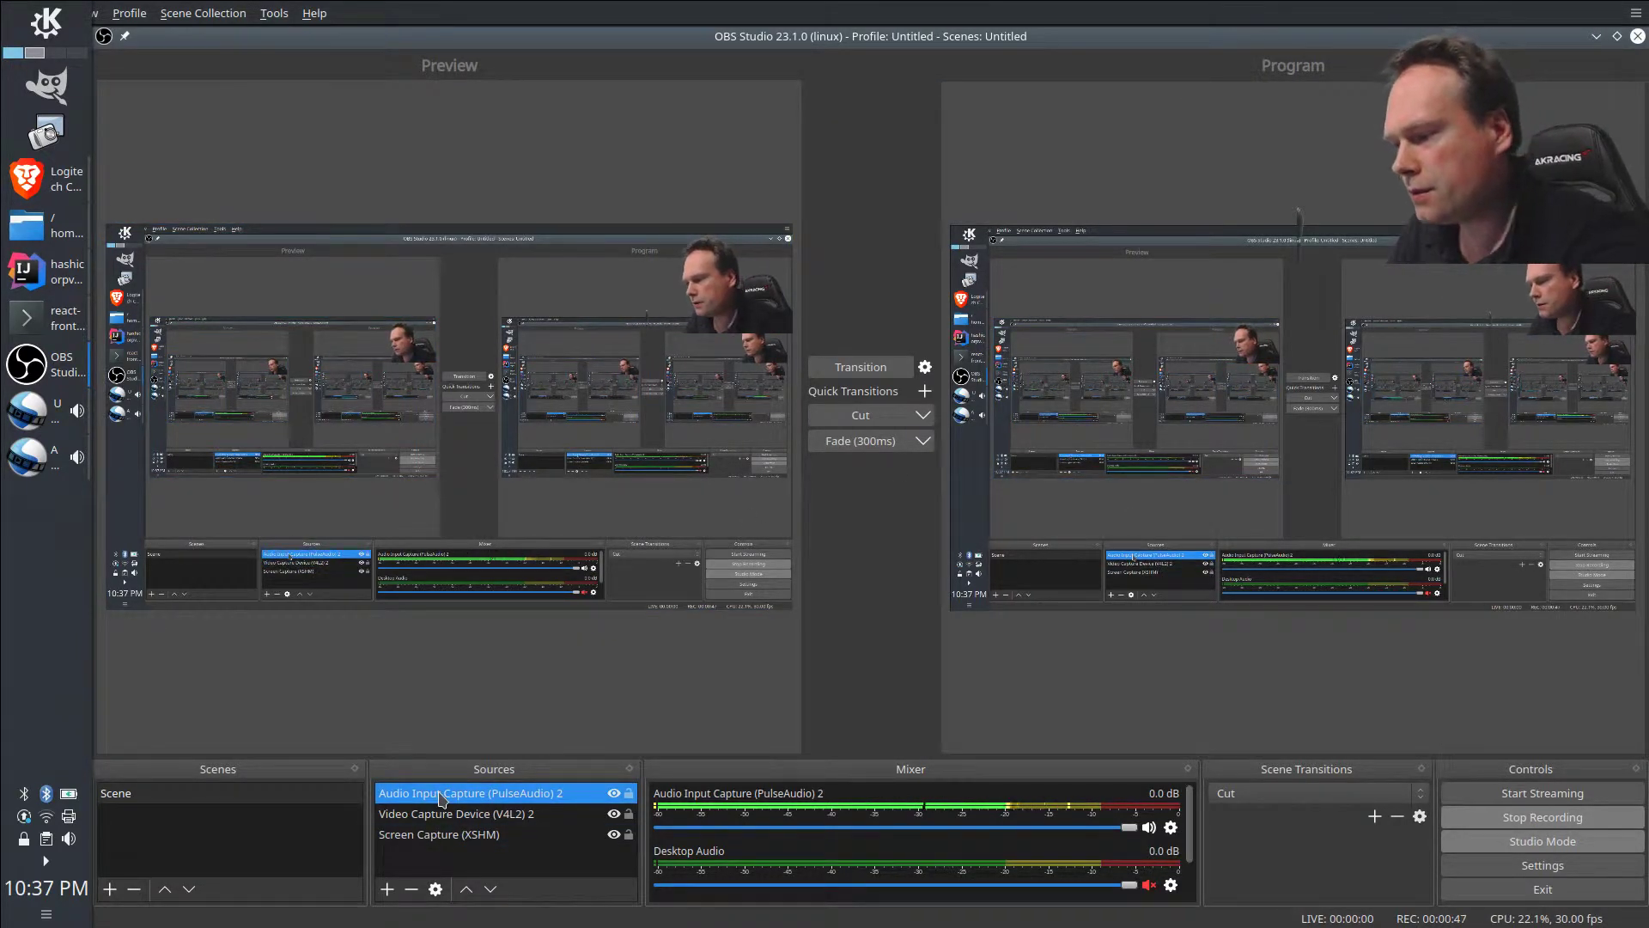
left_click(453, 839)
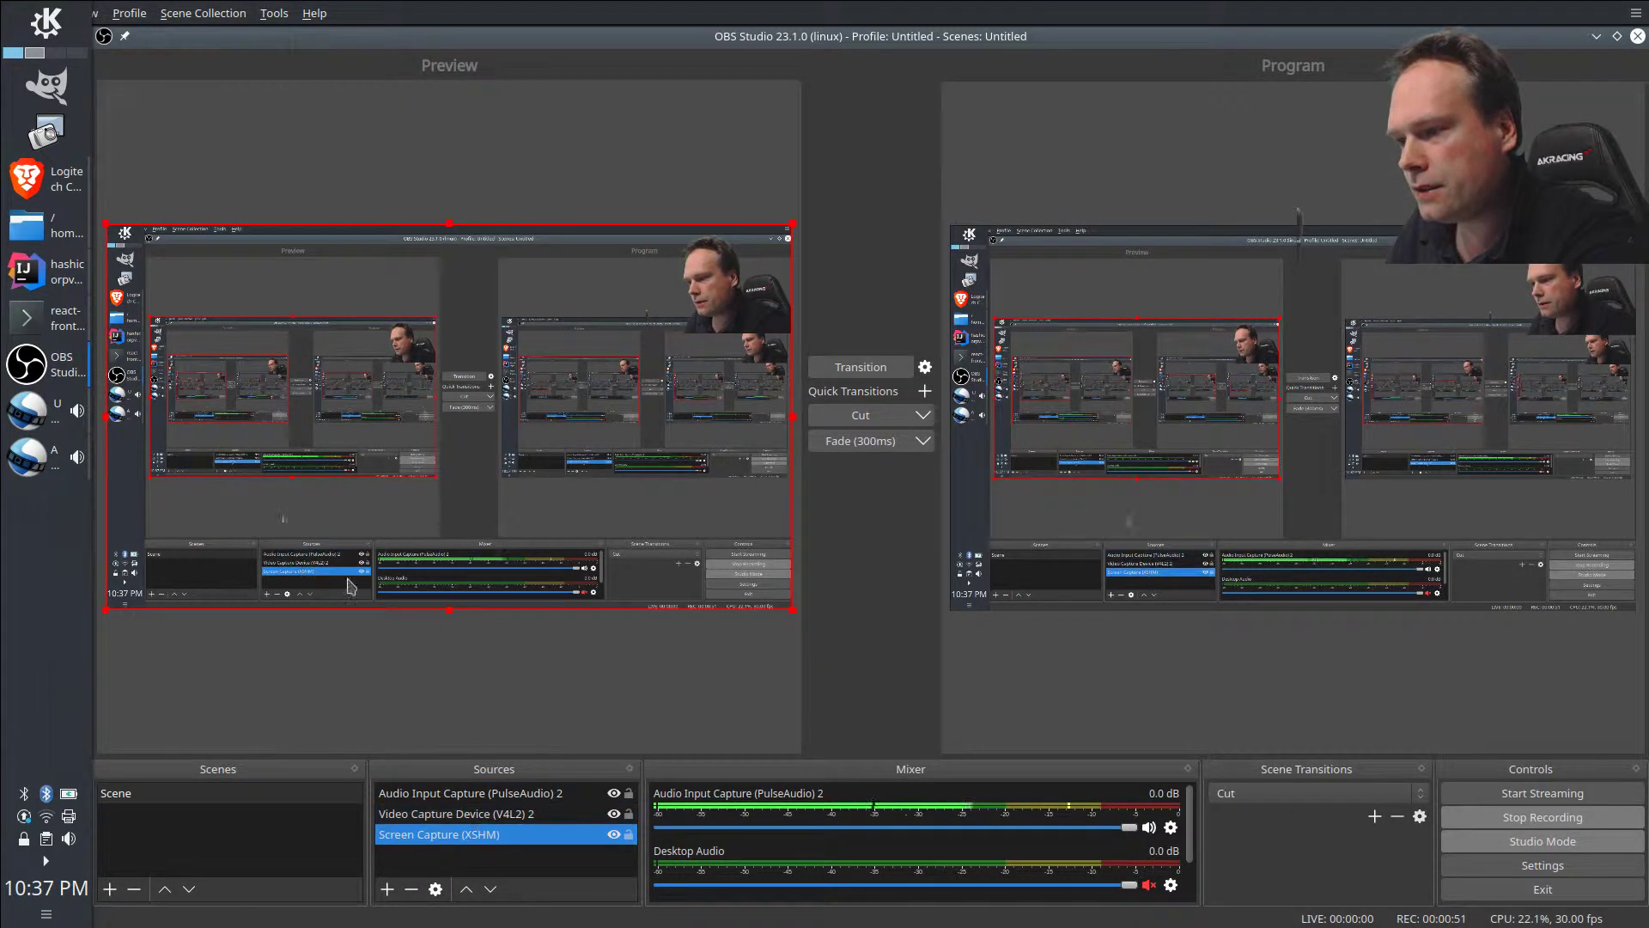
left_click(479, 816)
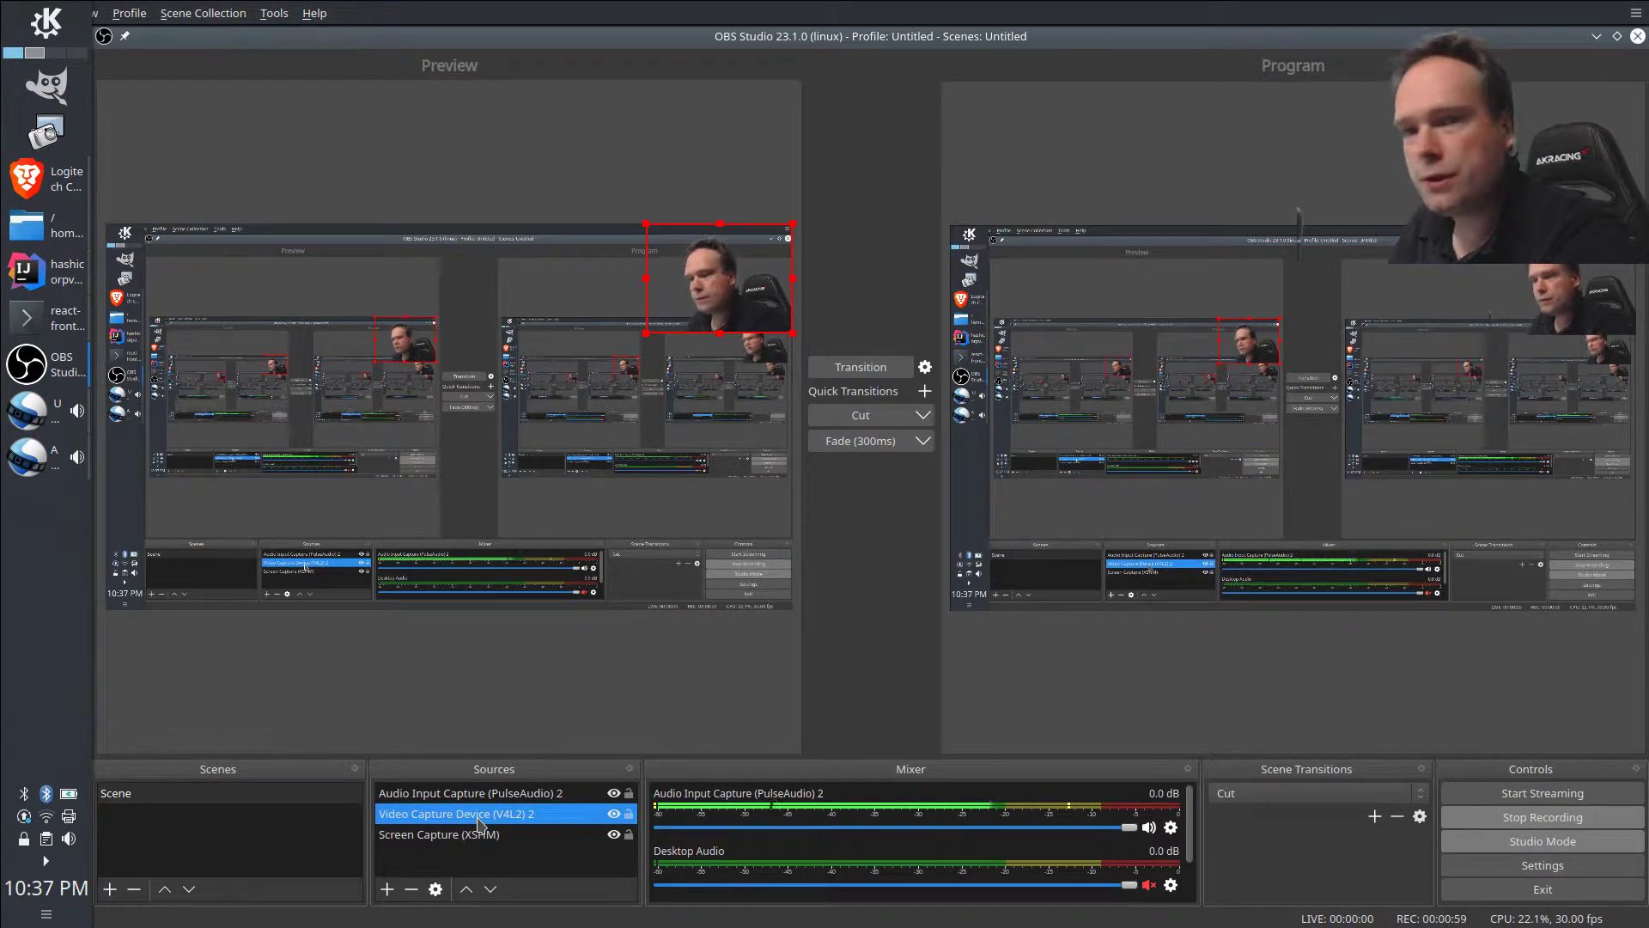
Open the webcam source's filters to view its Chroma Key: Green, similarity 480, smoothness 48.
right_click(479, 822)
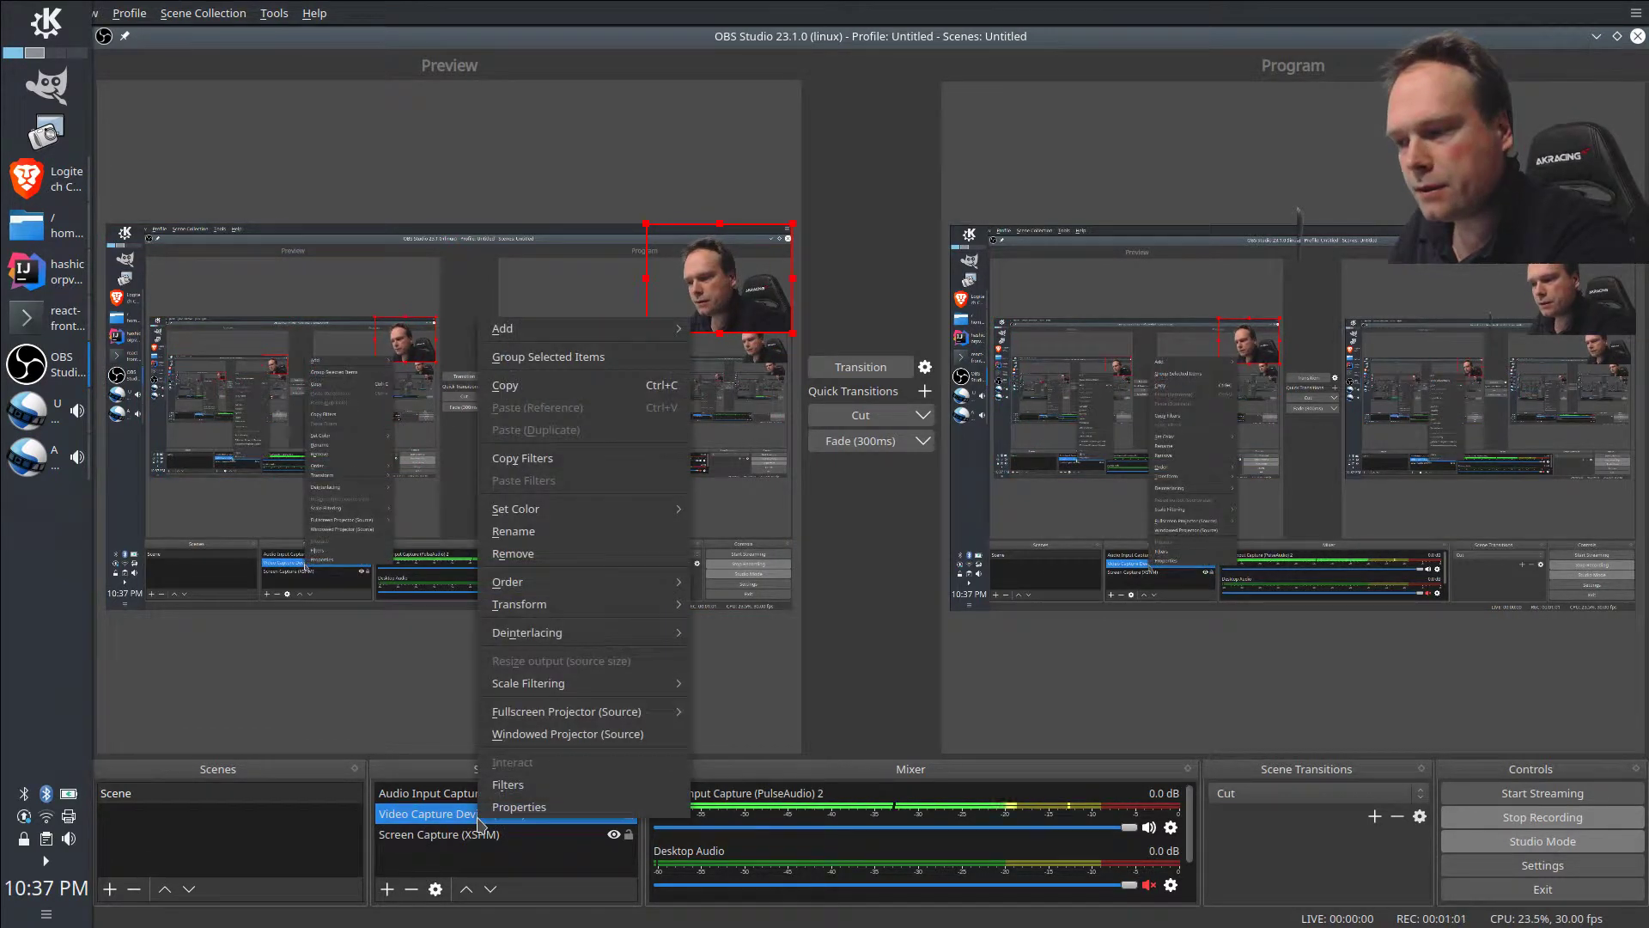
left_click(552, 796)
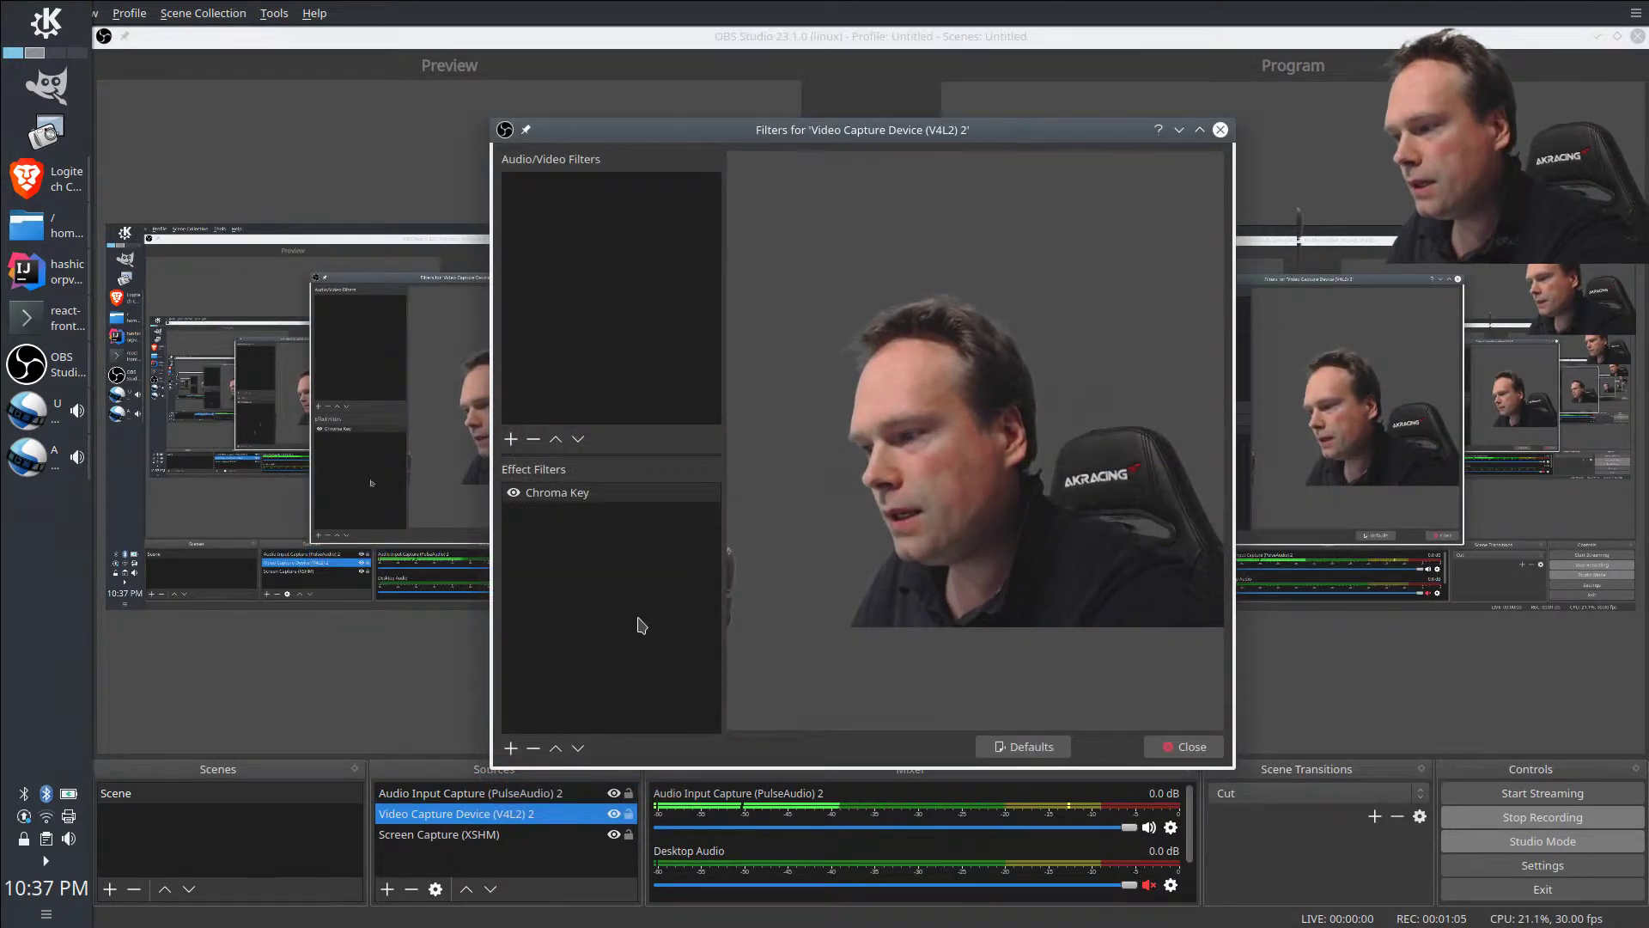
left_click(552, 504)
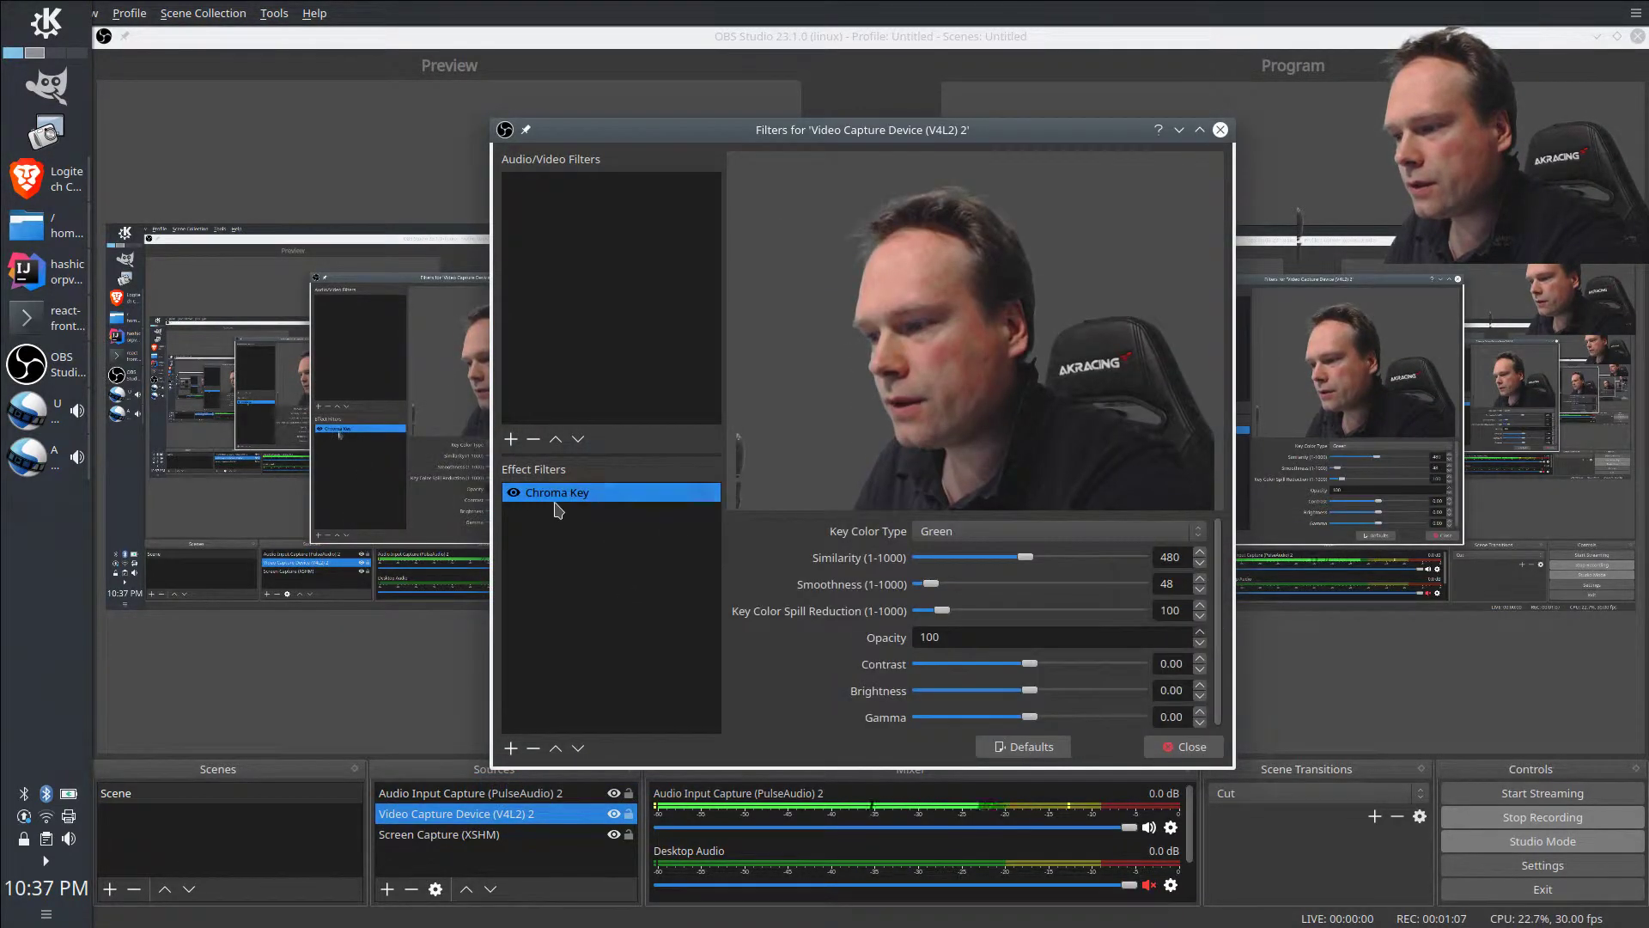
left_click(511, 748)
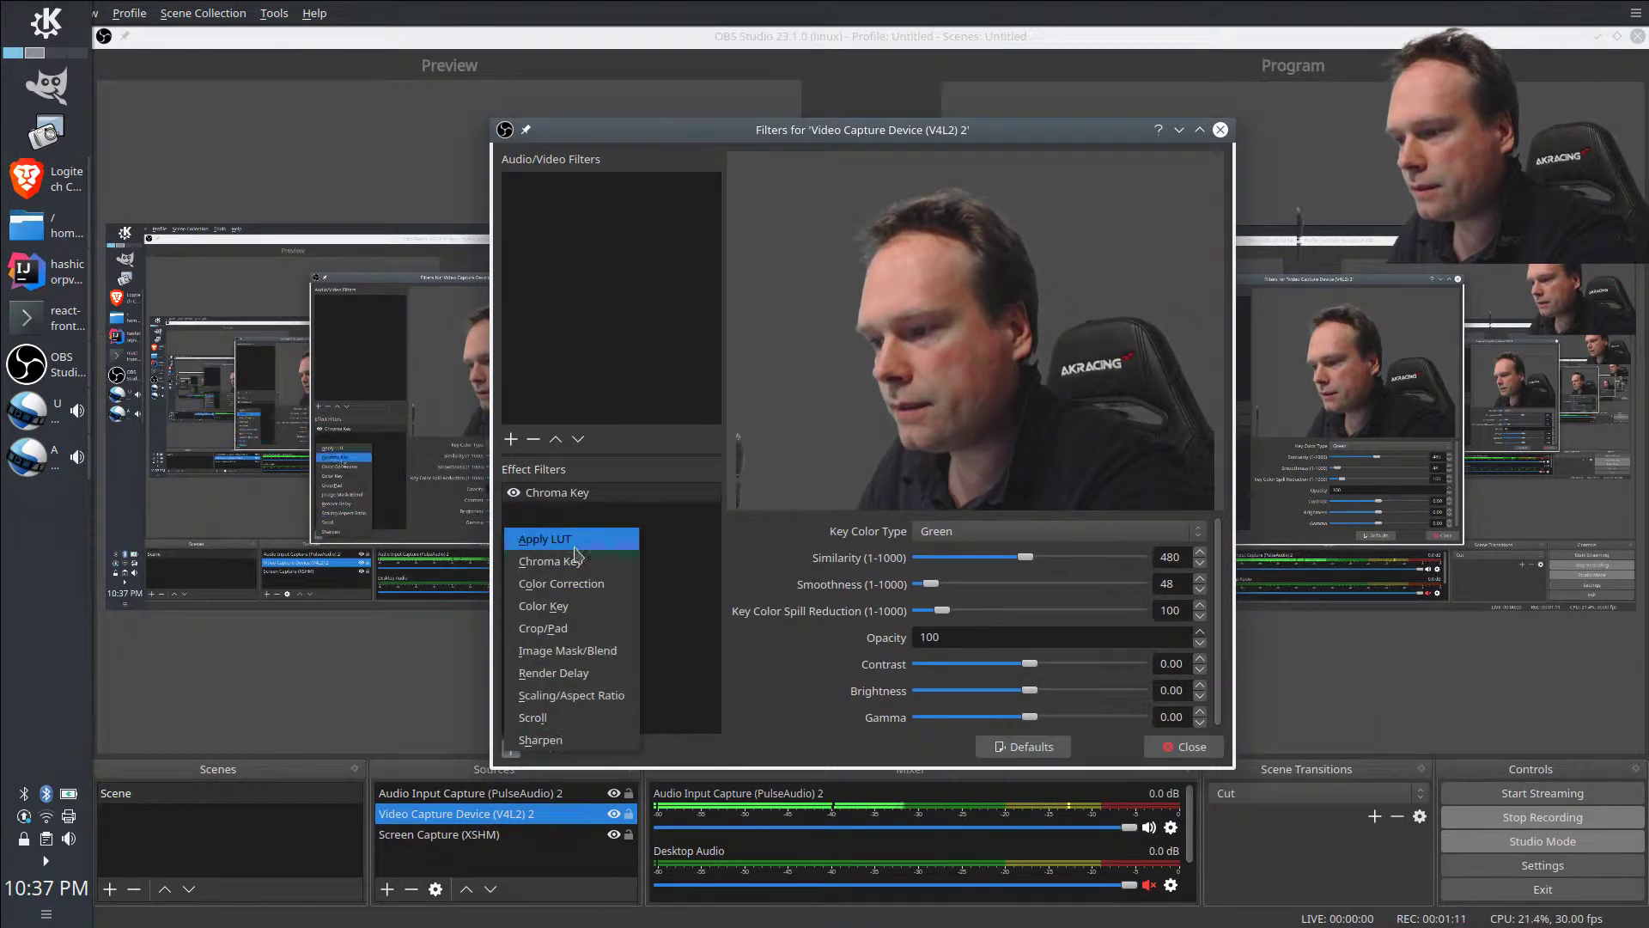
left_click(682, 564)
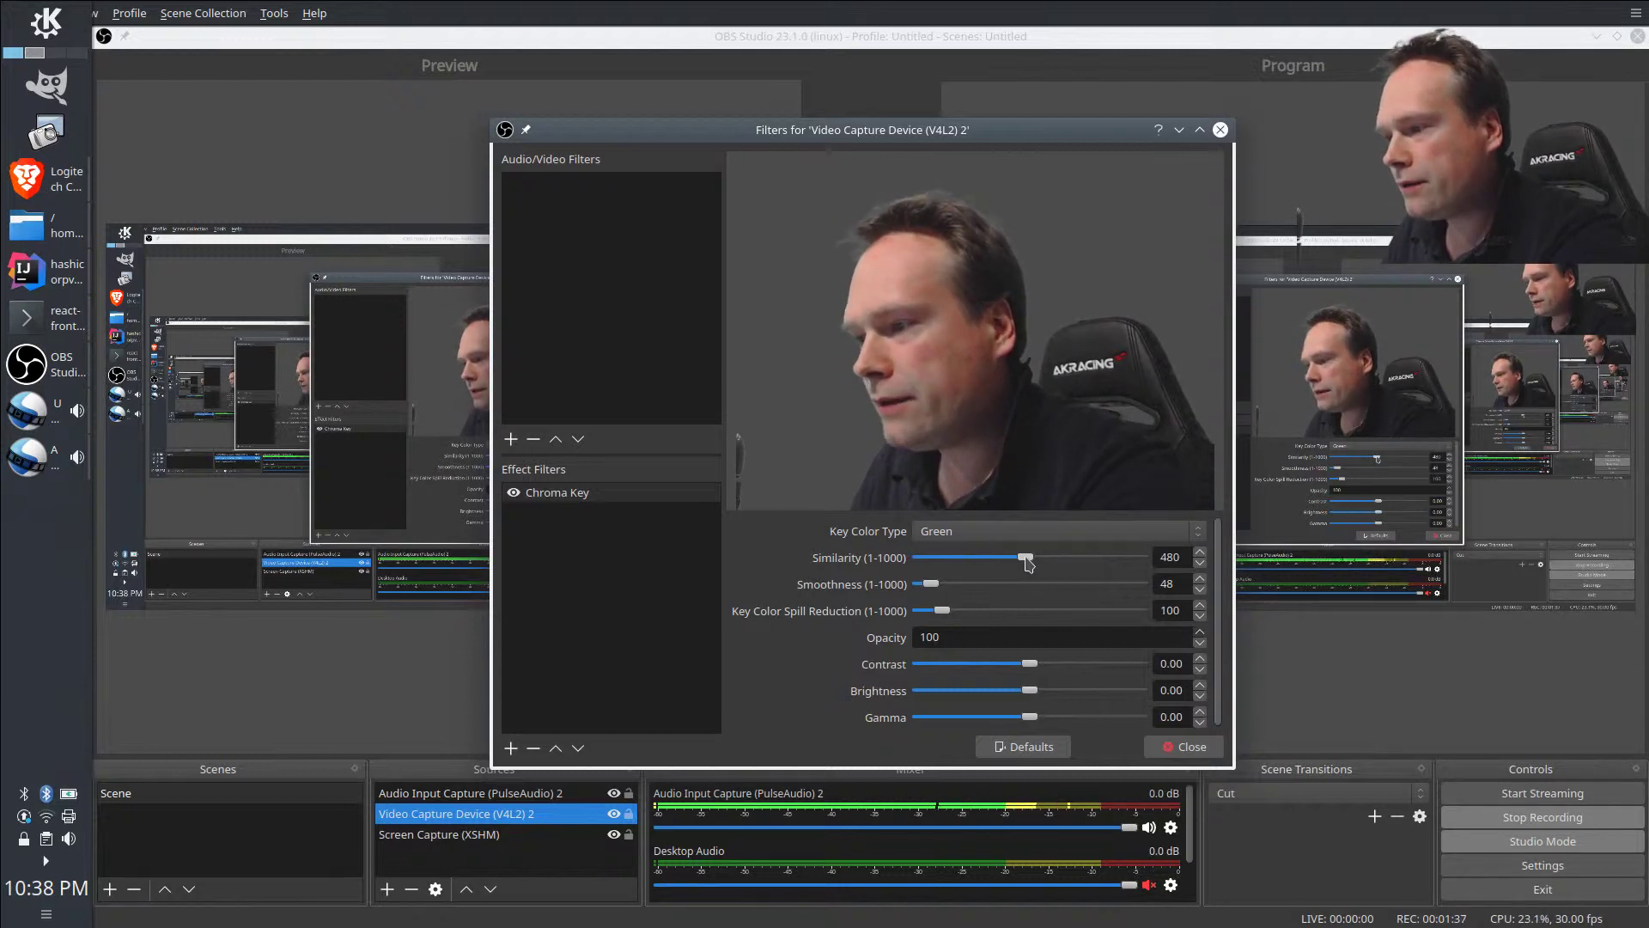
Try lower and higher Chroma Key similarity values, return it to 480, and list key colour types.
left_click_drag(1028, 563, 971, 563)
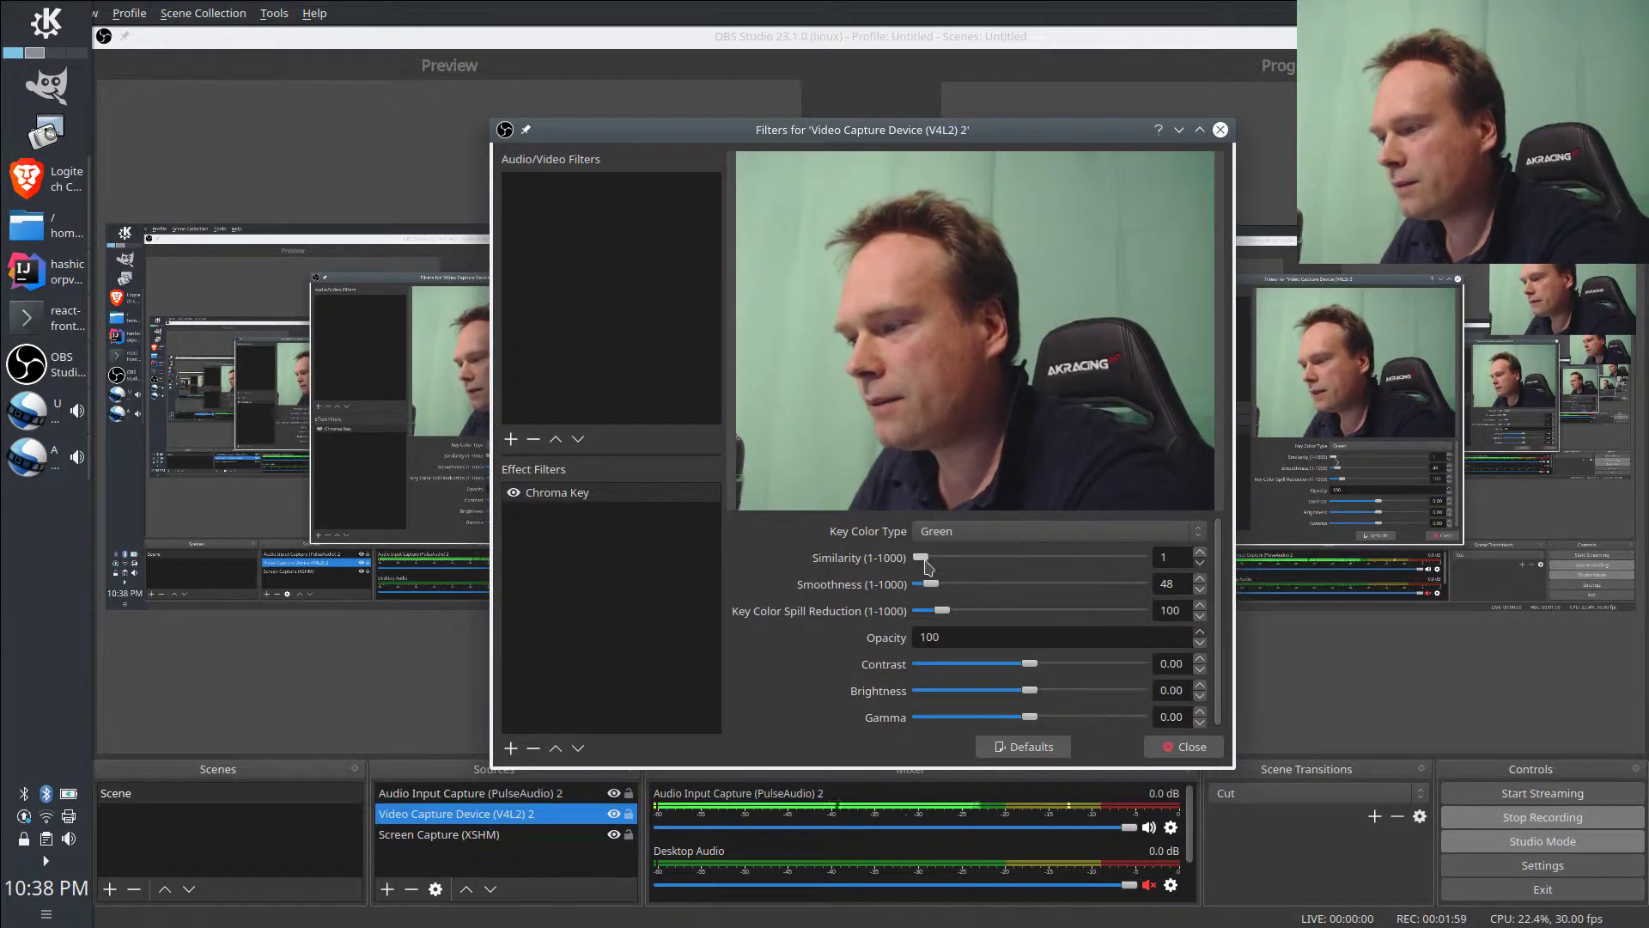
left_click_drag(925, 563, 1029, 563)
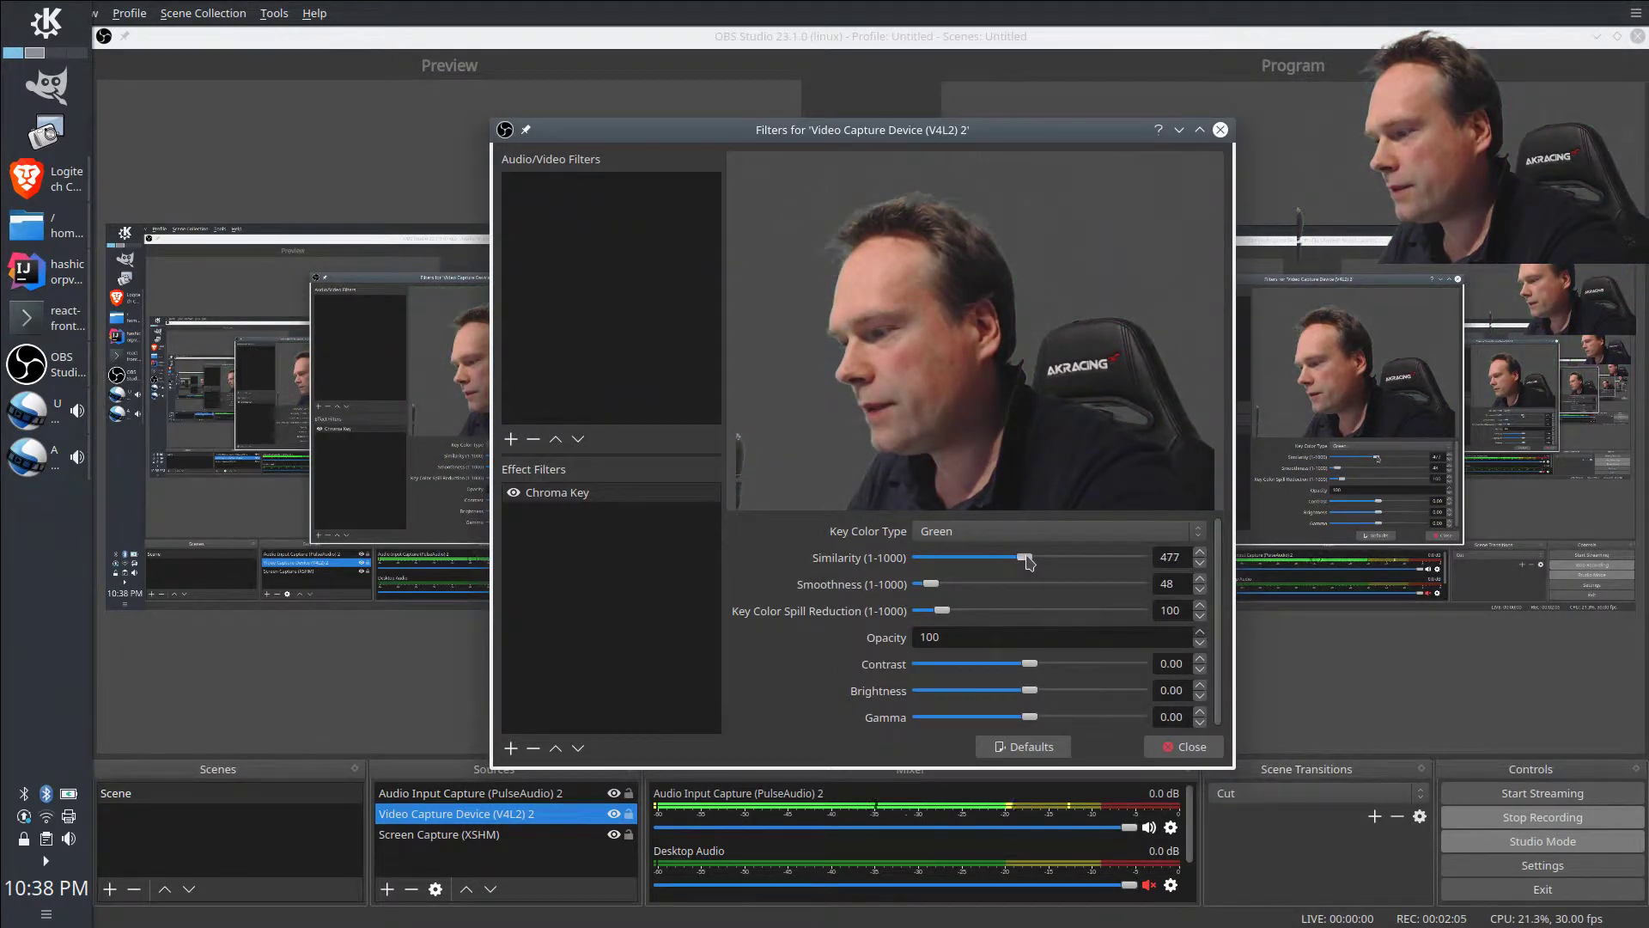
left_click(1200, 562)
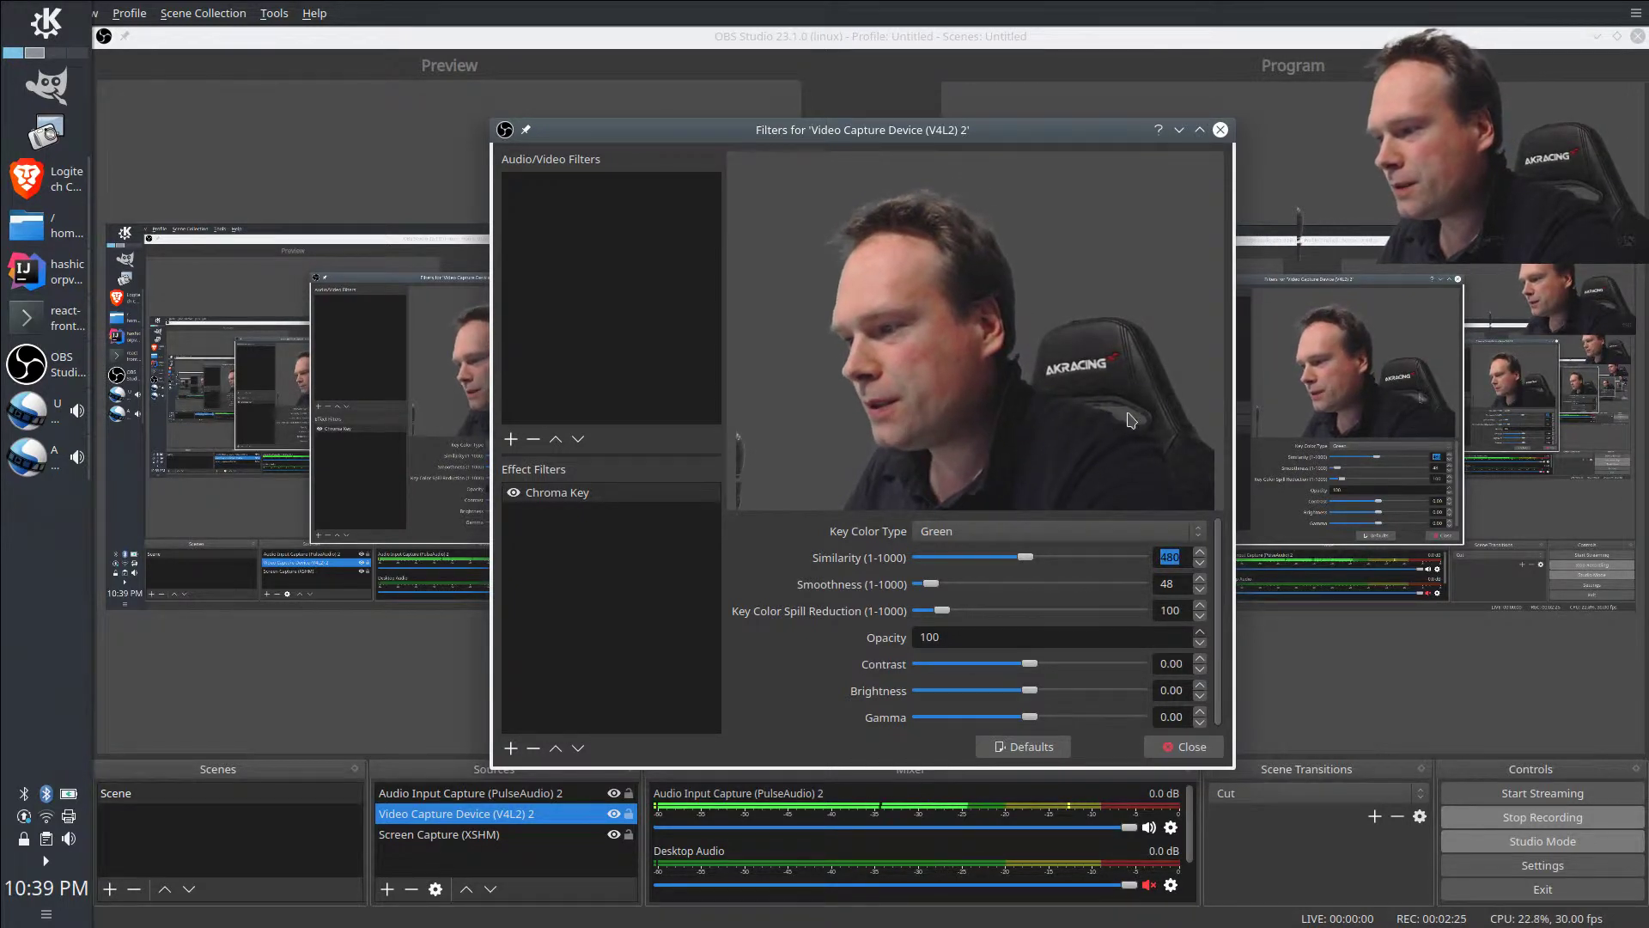
mouse_move(1030, 564)
left_mouse_down()
mouse_move(1081, 562)
mouse_move(999, 558)
mouse_move(1027, 557)
left_mouse_up()
left_click(1199, 562)
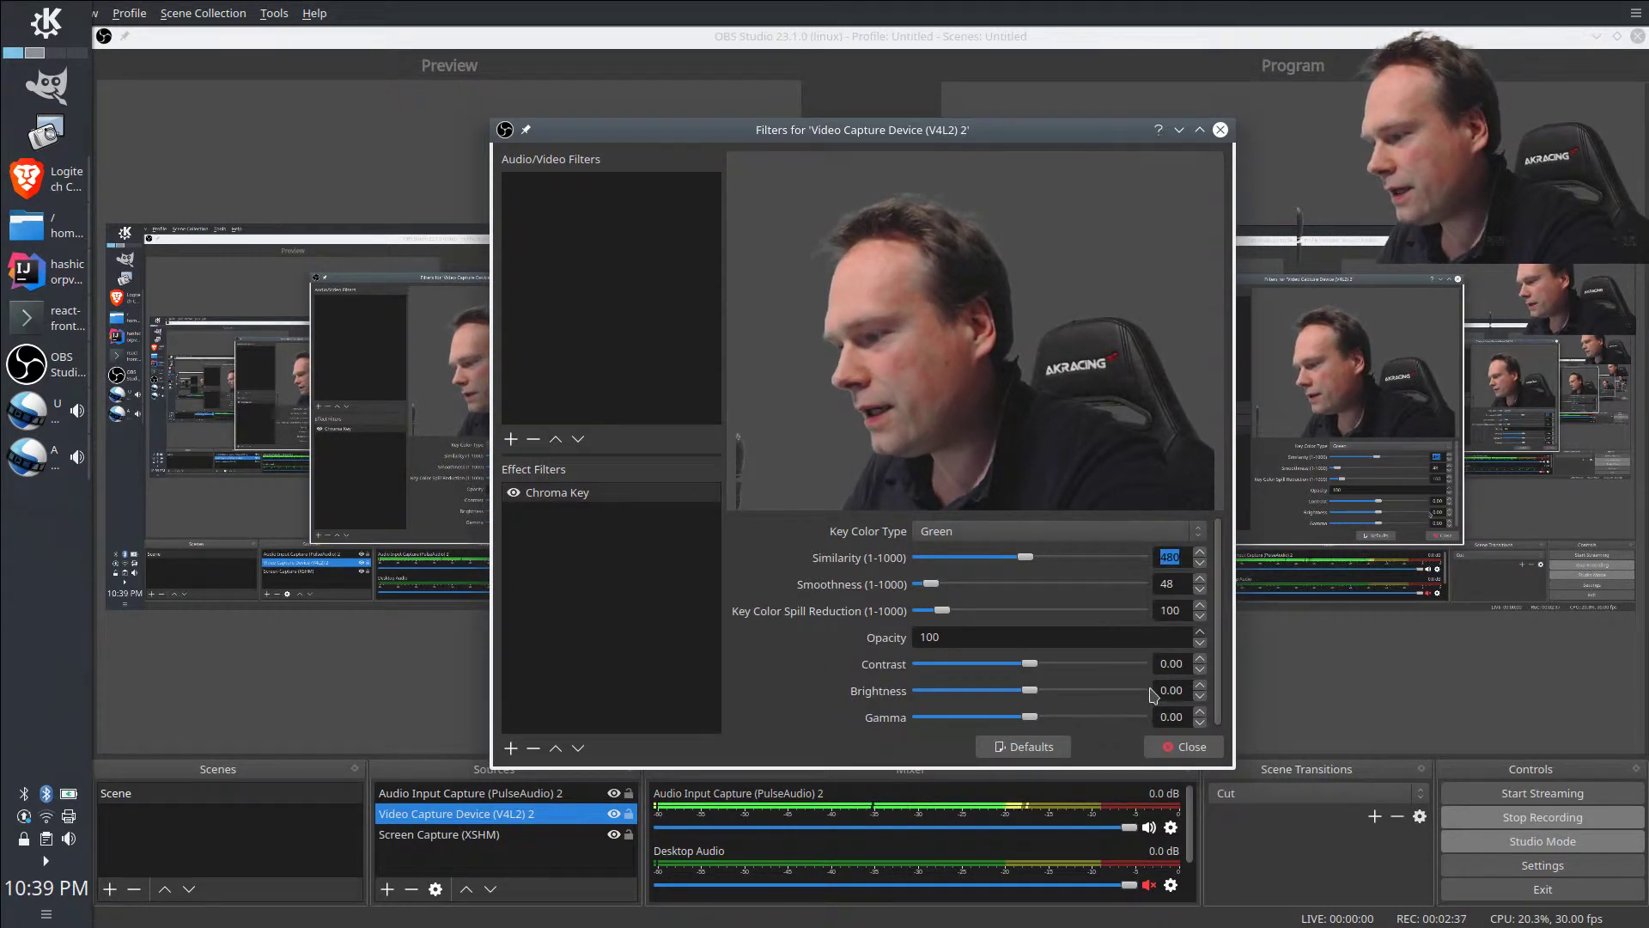
left_click(936, 530)
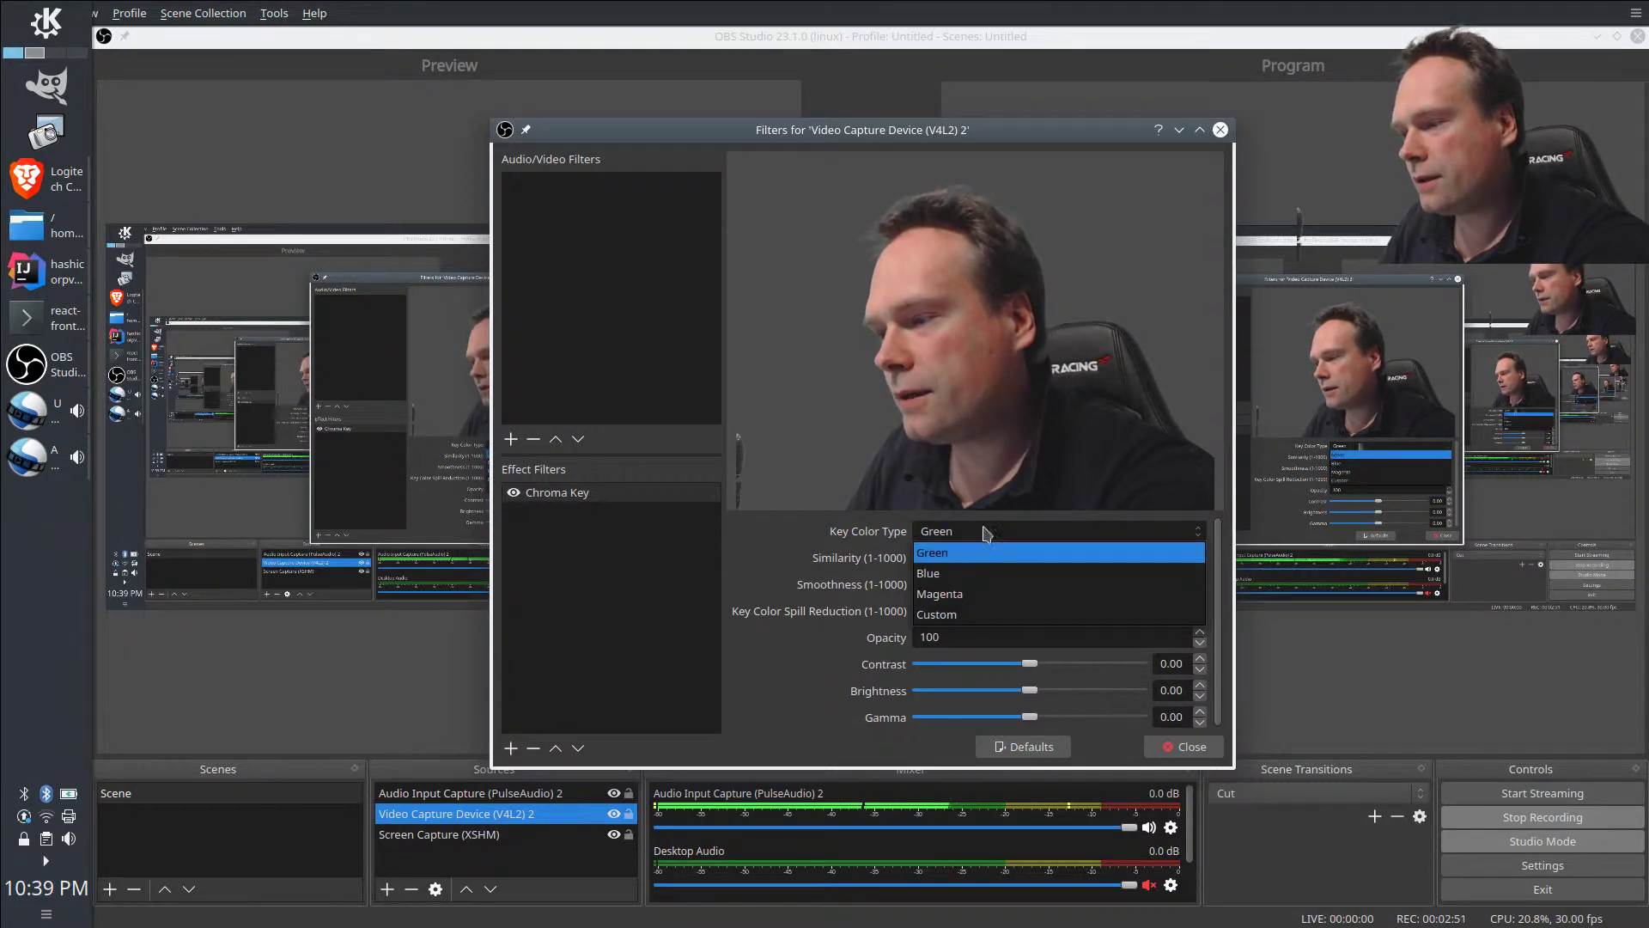
Try a Custom key colour sampled from the screen, then revert the Chroma Key to Green.
left_click(987, 614)
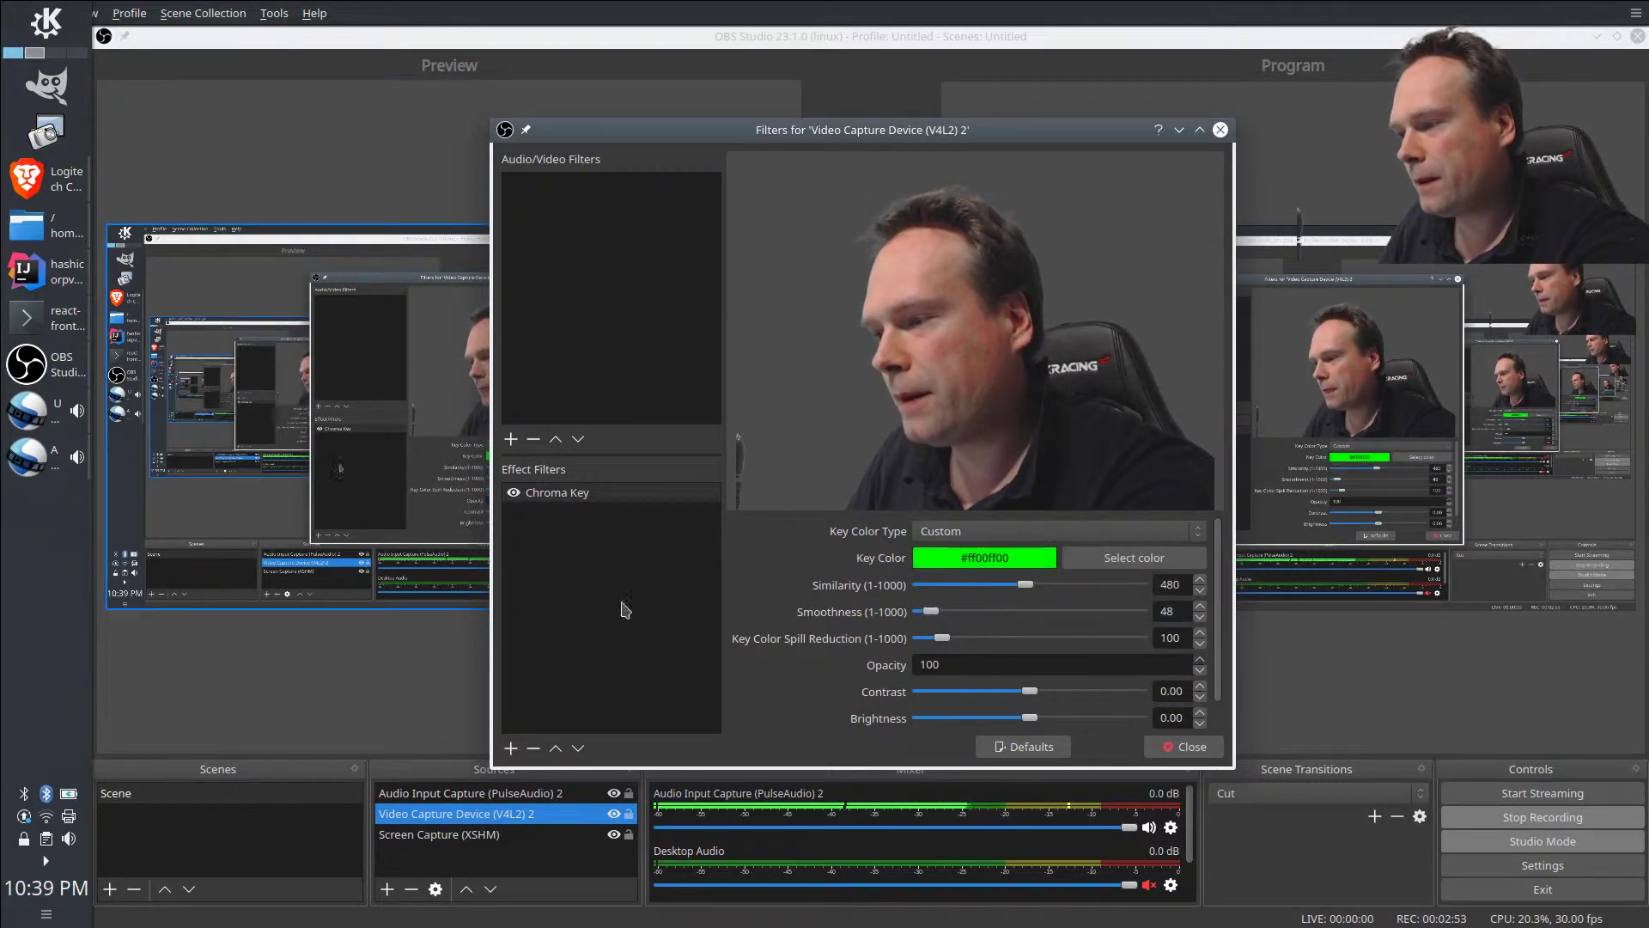
left_click(1106, 558)
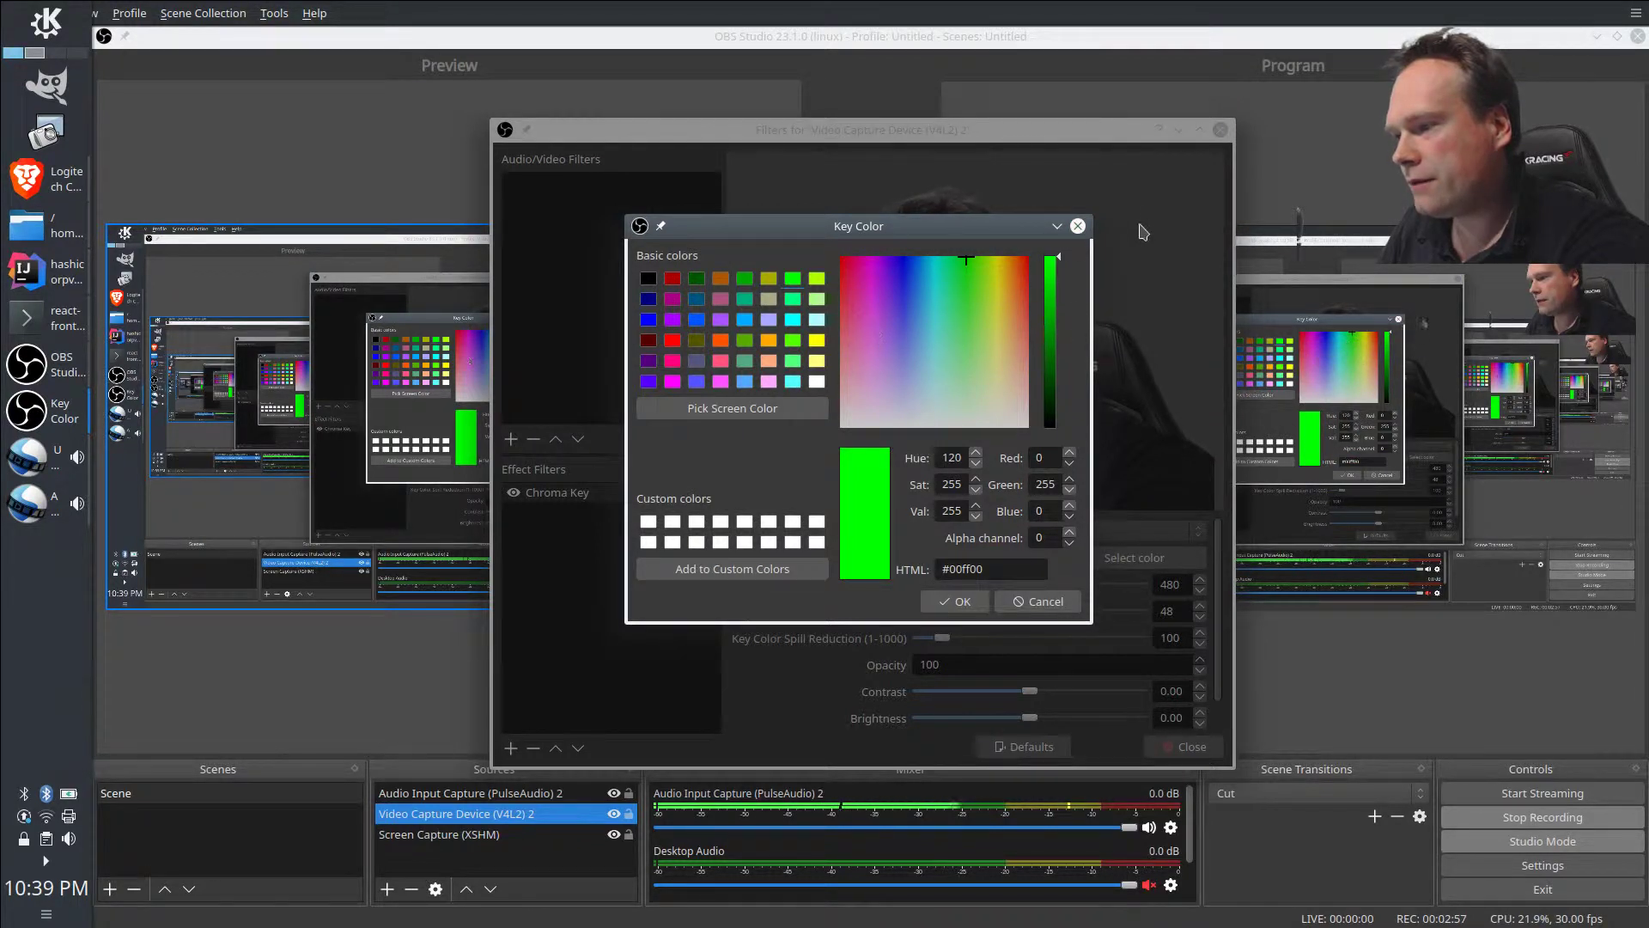
left_click(717, 409)
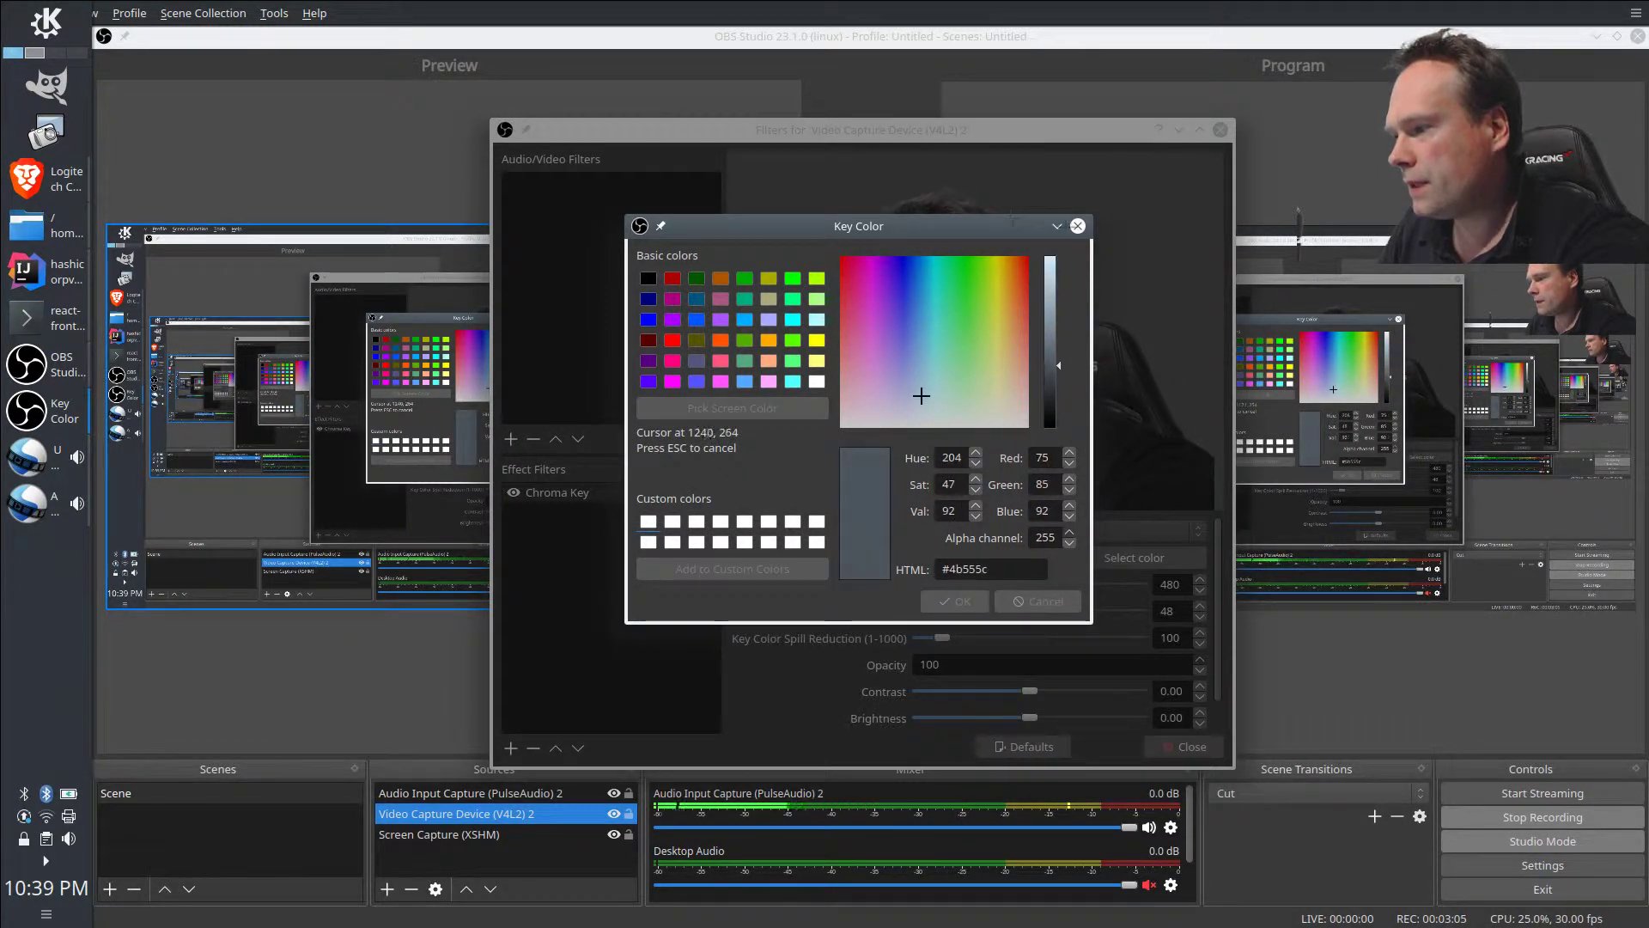
key("Escape")
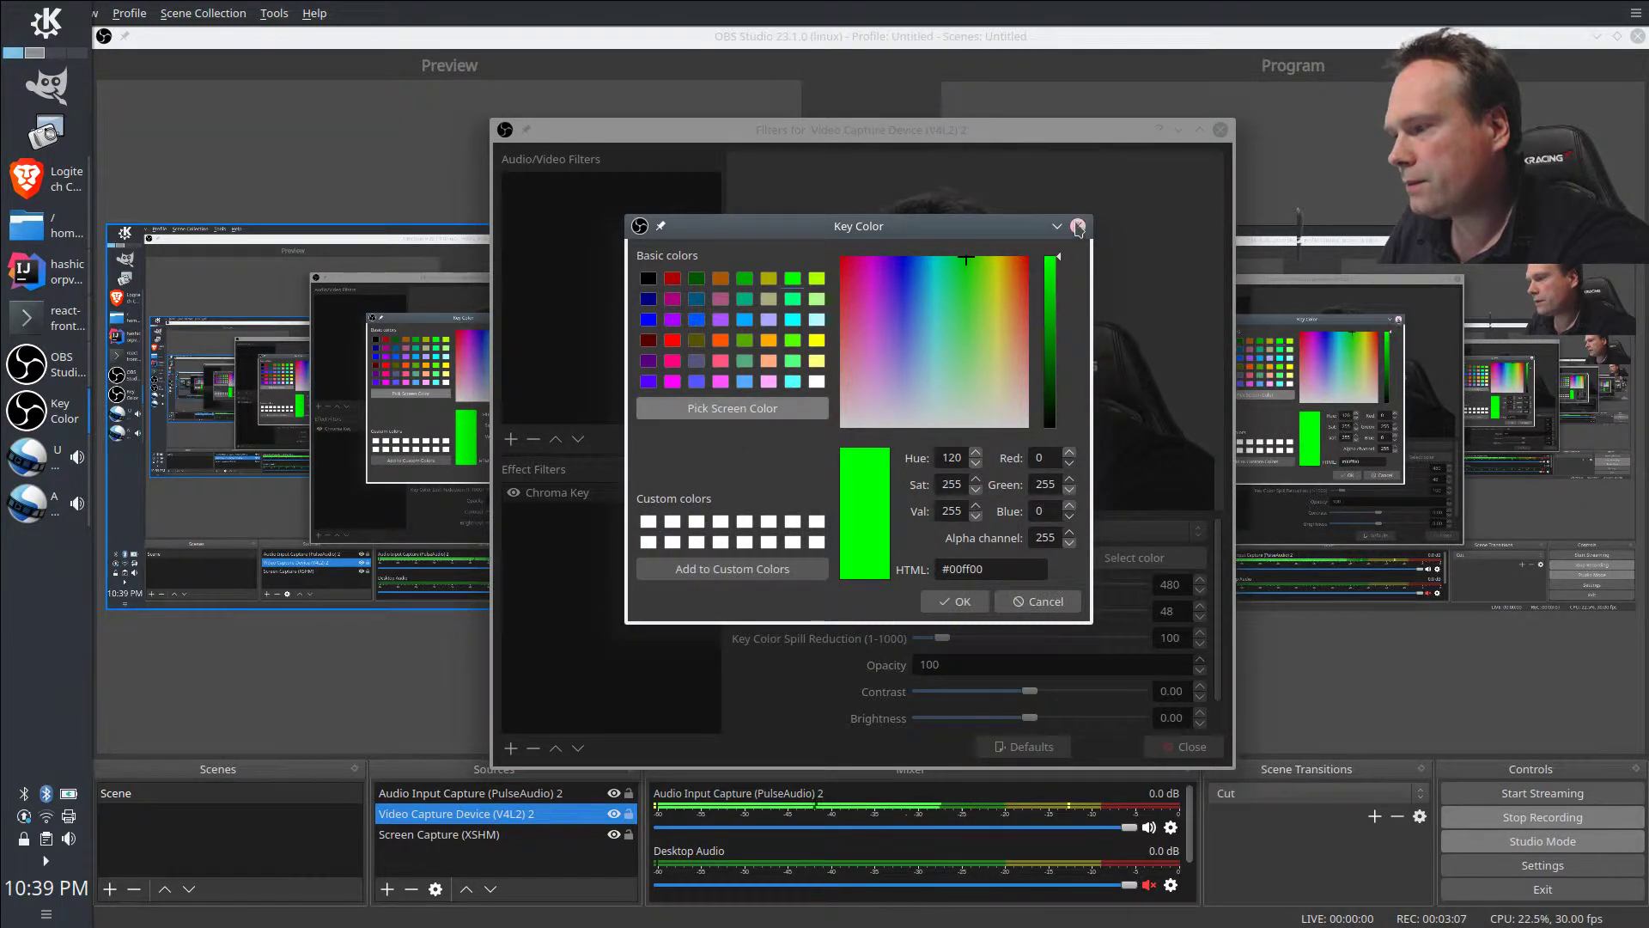
left_click(1078, 226)
left_click(945, 532)
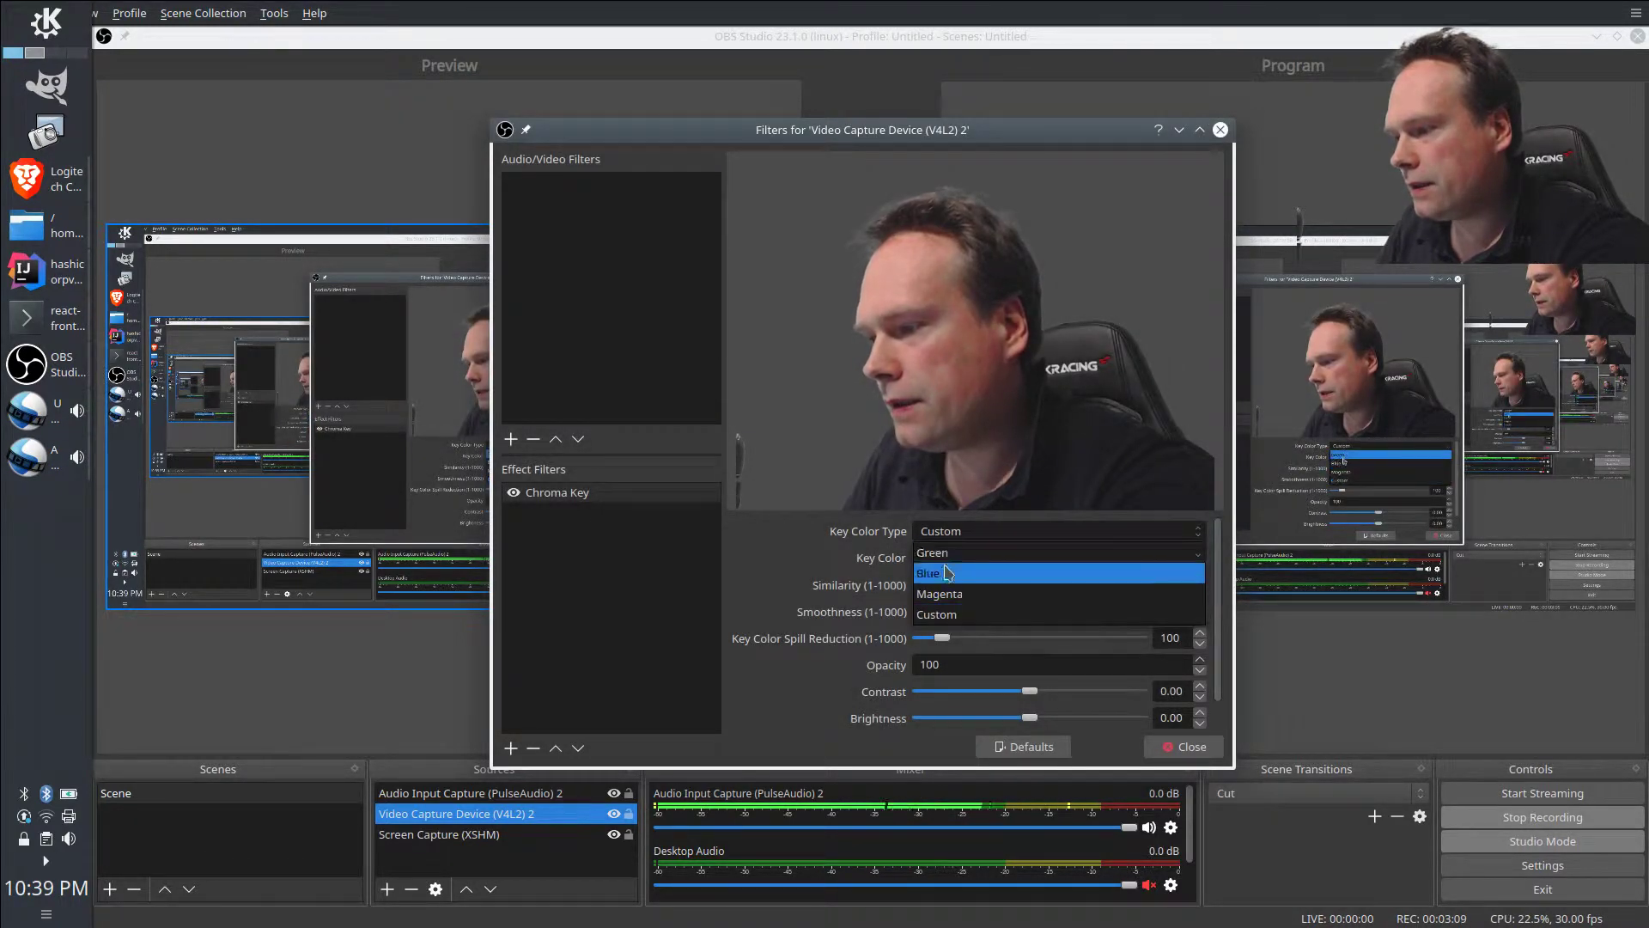
left_click(944, 553)
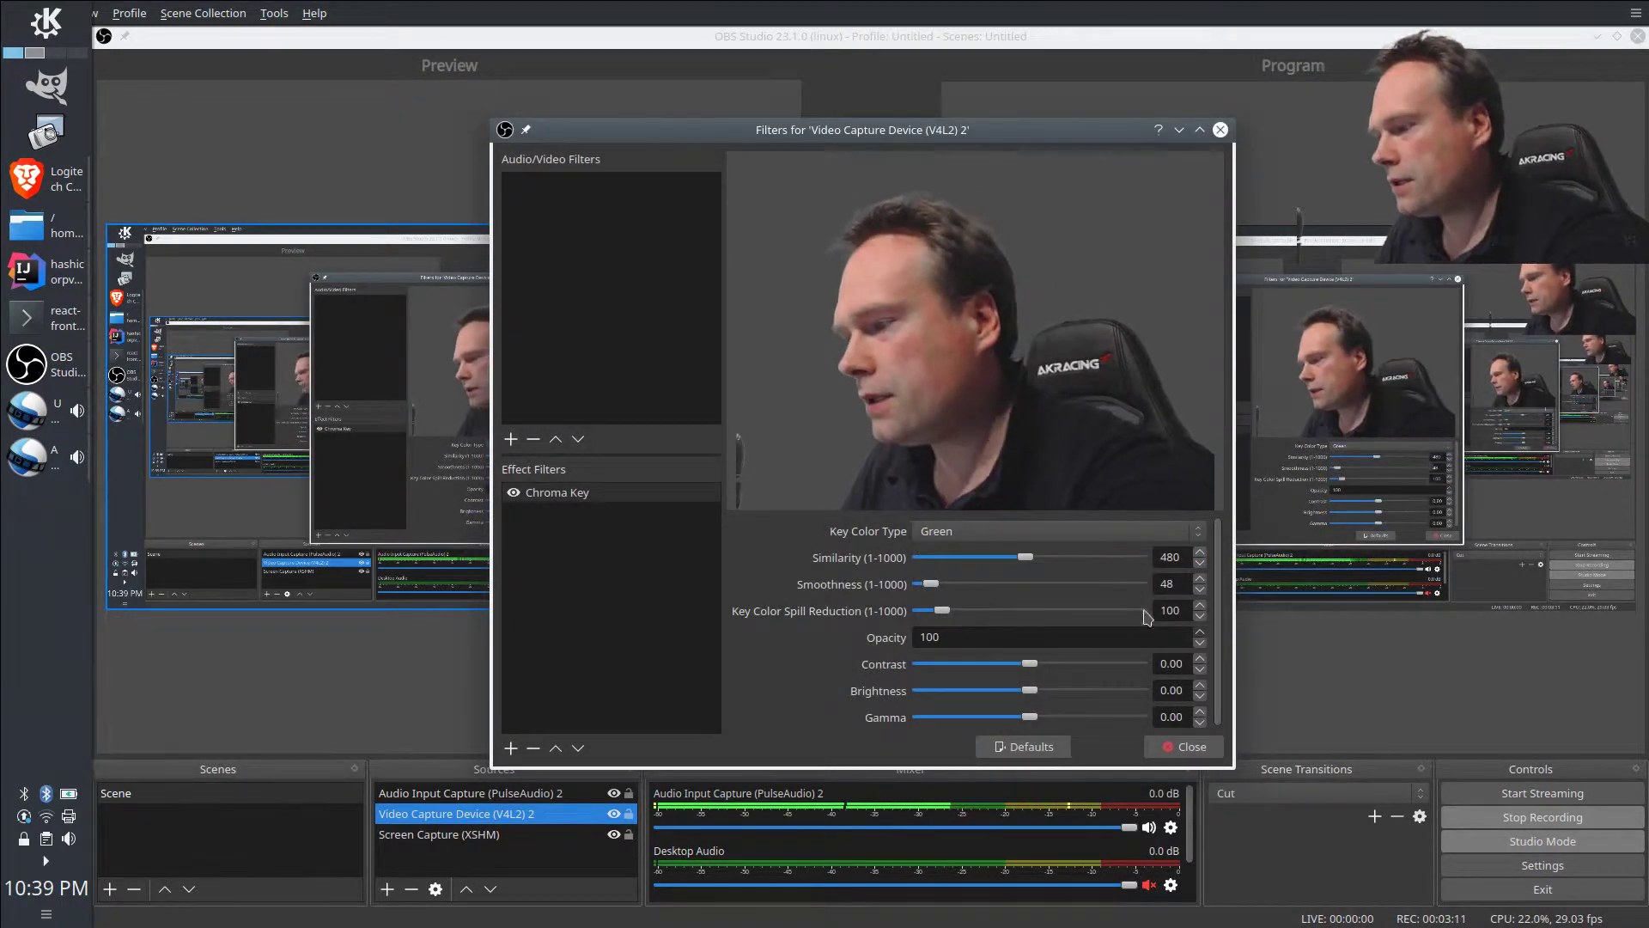
left_click(1196, 749)
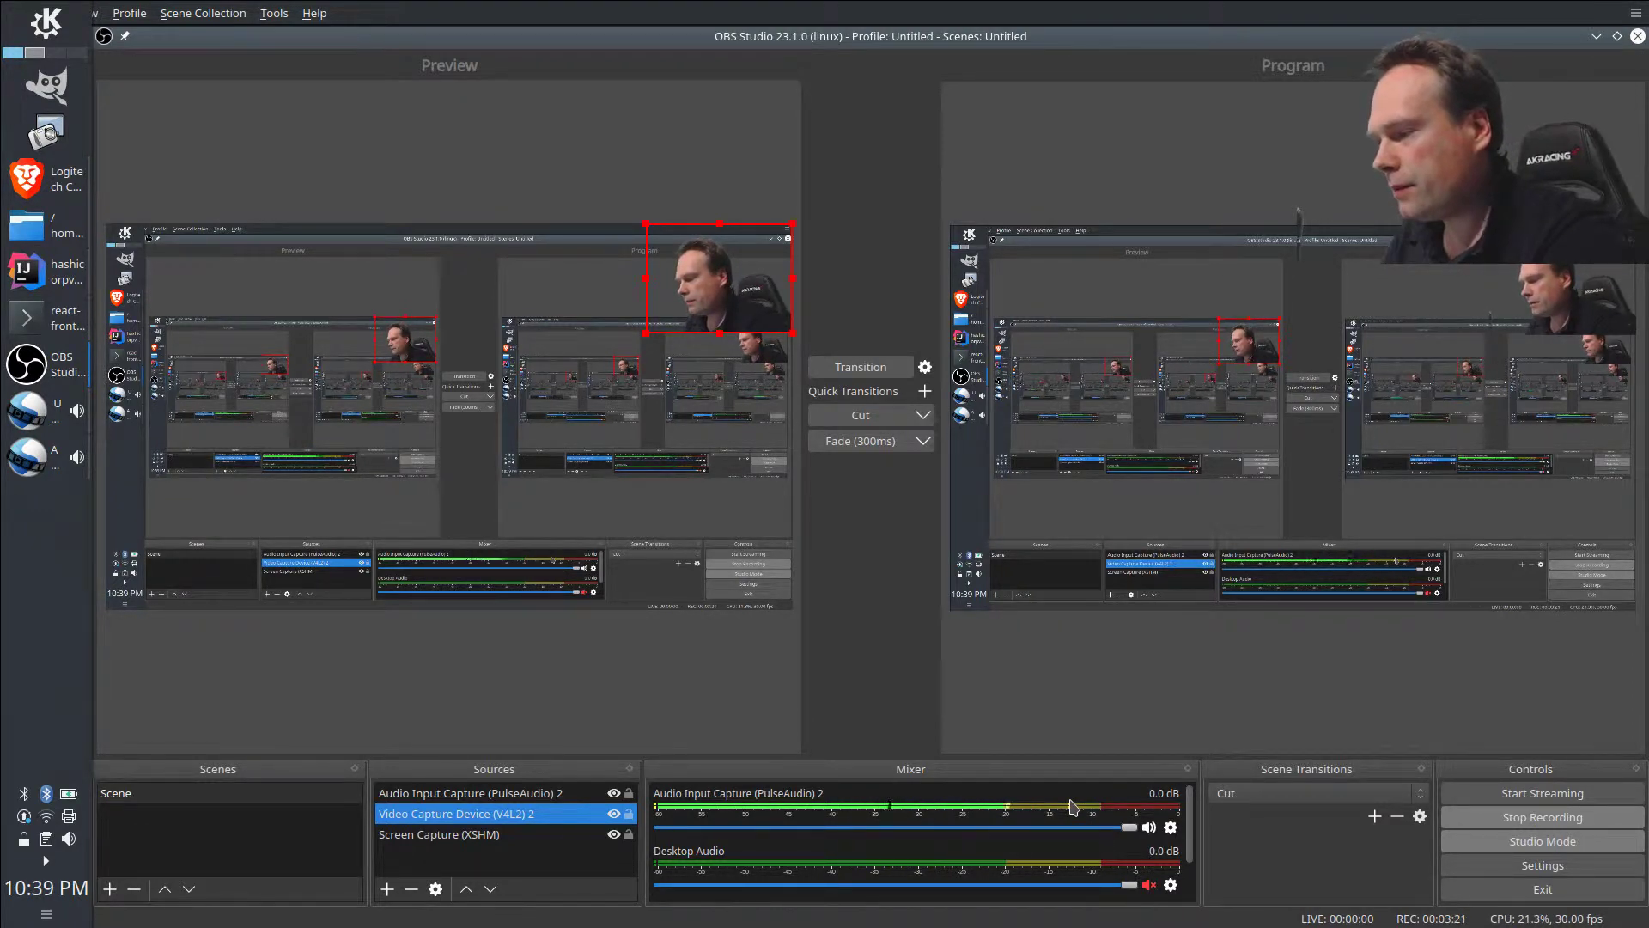
mouse_move(1130, 829)
left_mouse_down()
mouse_move(744, 829)
mouse_move(1134, 830)
left_mouse_up()
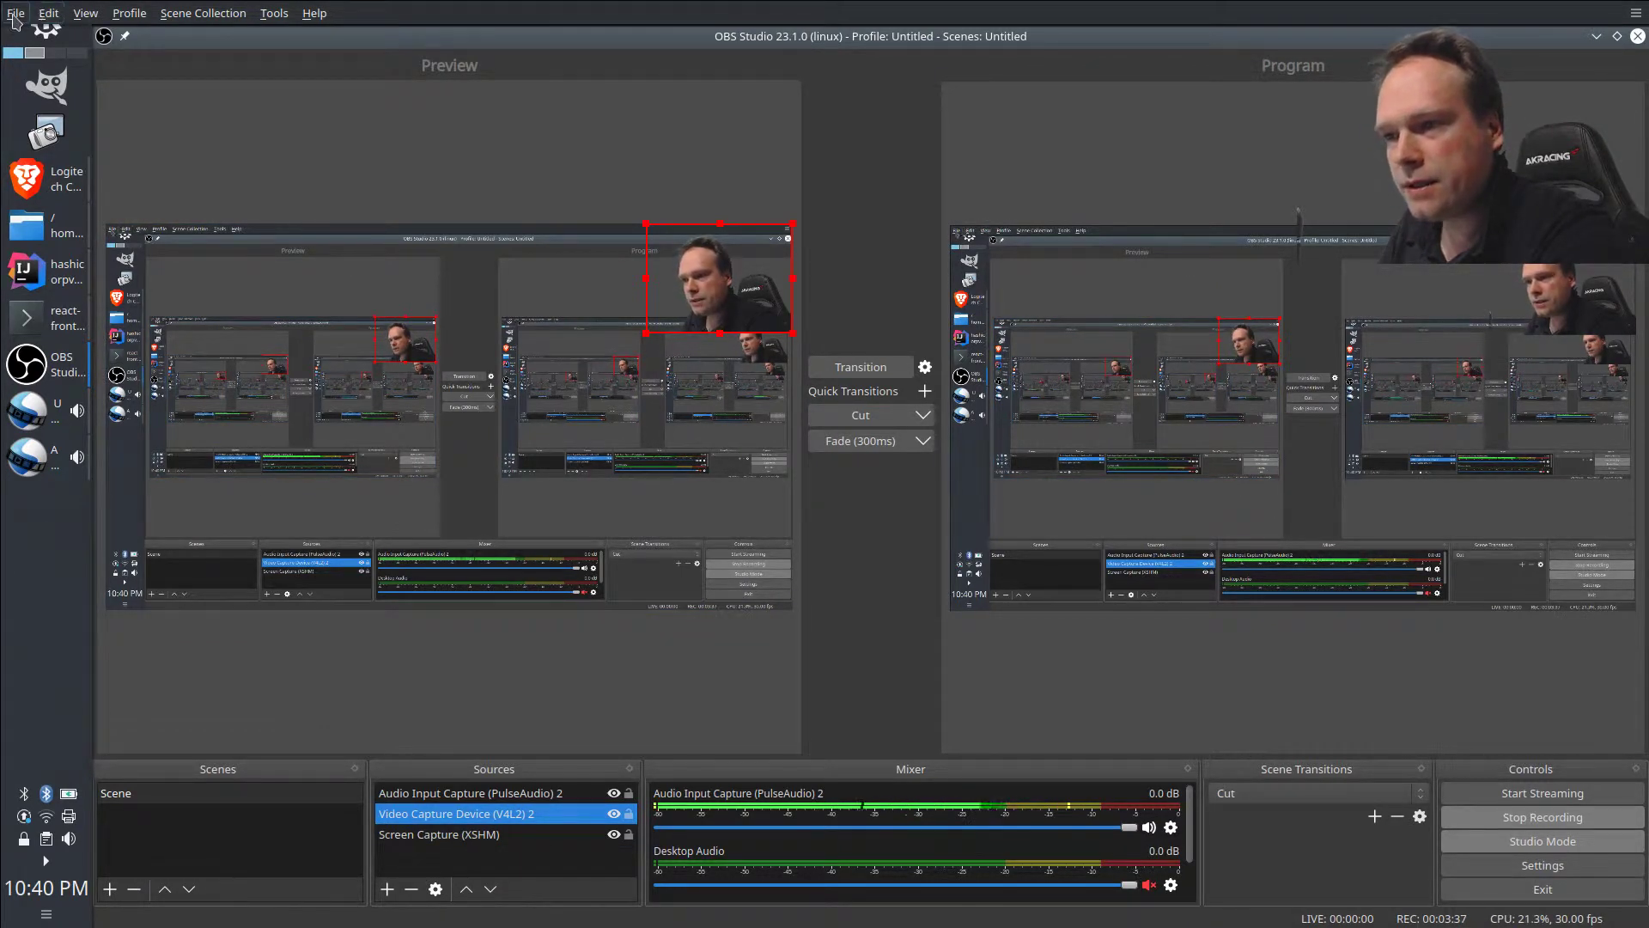
Open Settings at Output's Recording tab: mp4, x264, CBR 3000, ultrafast, zerolatency.
left_click(16, 14)
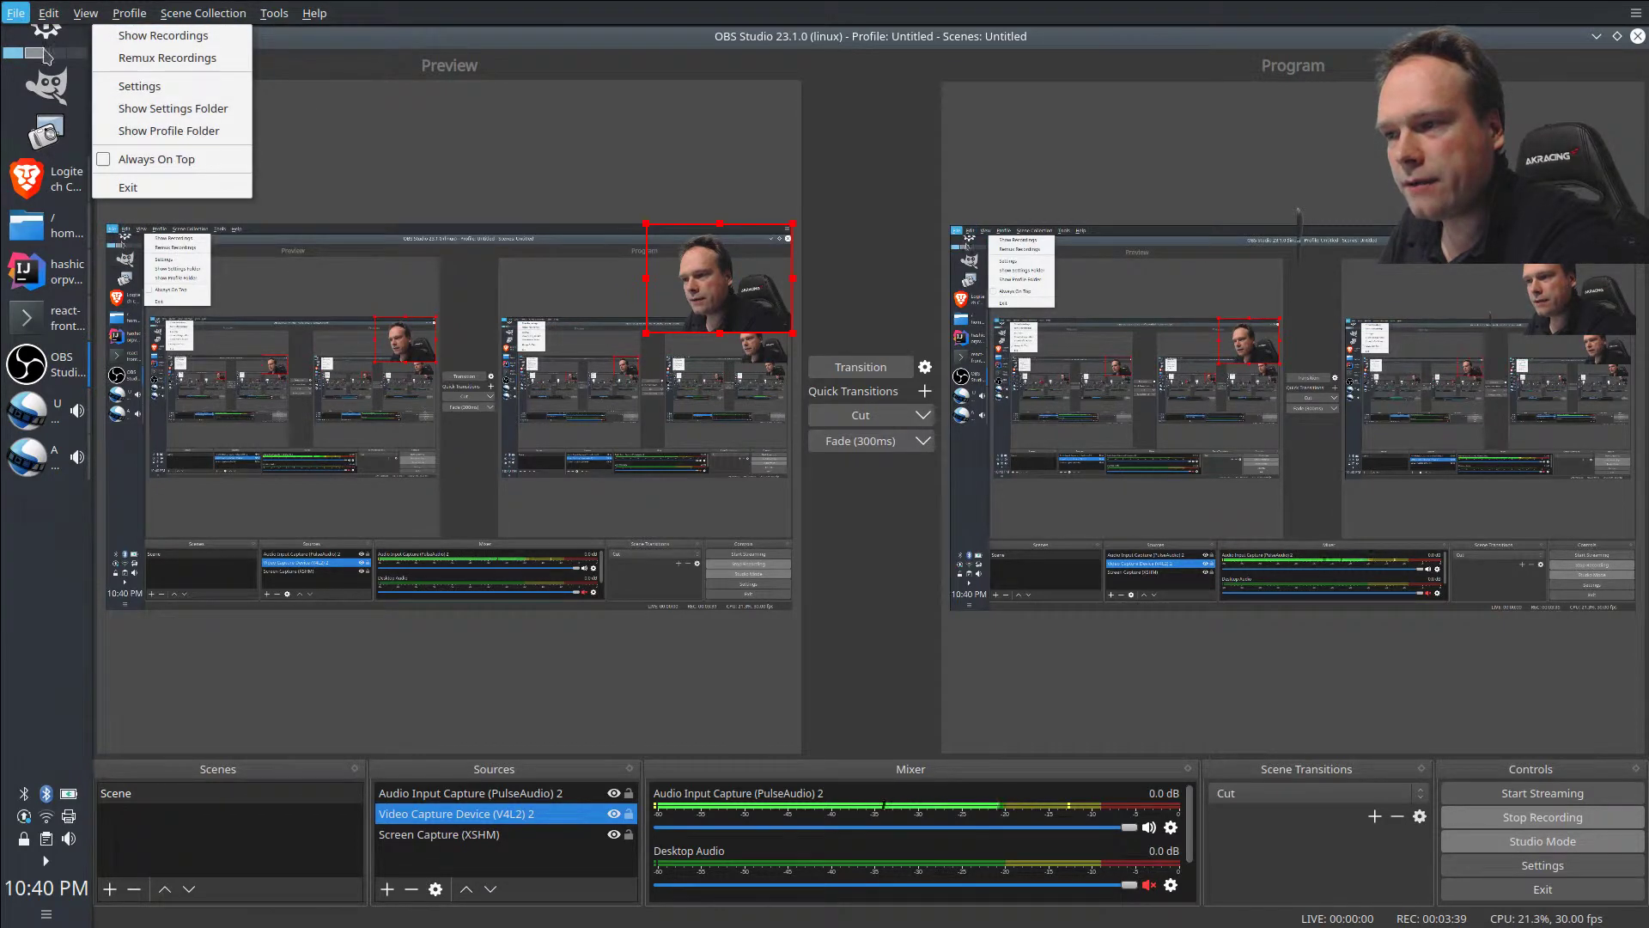
left_click(162, 94)
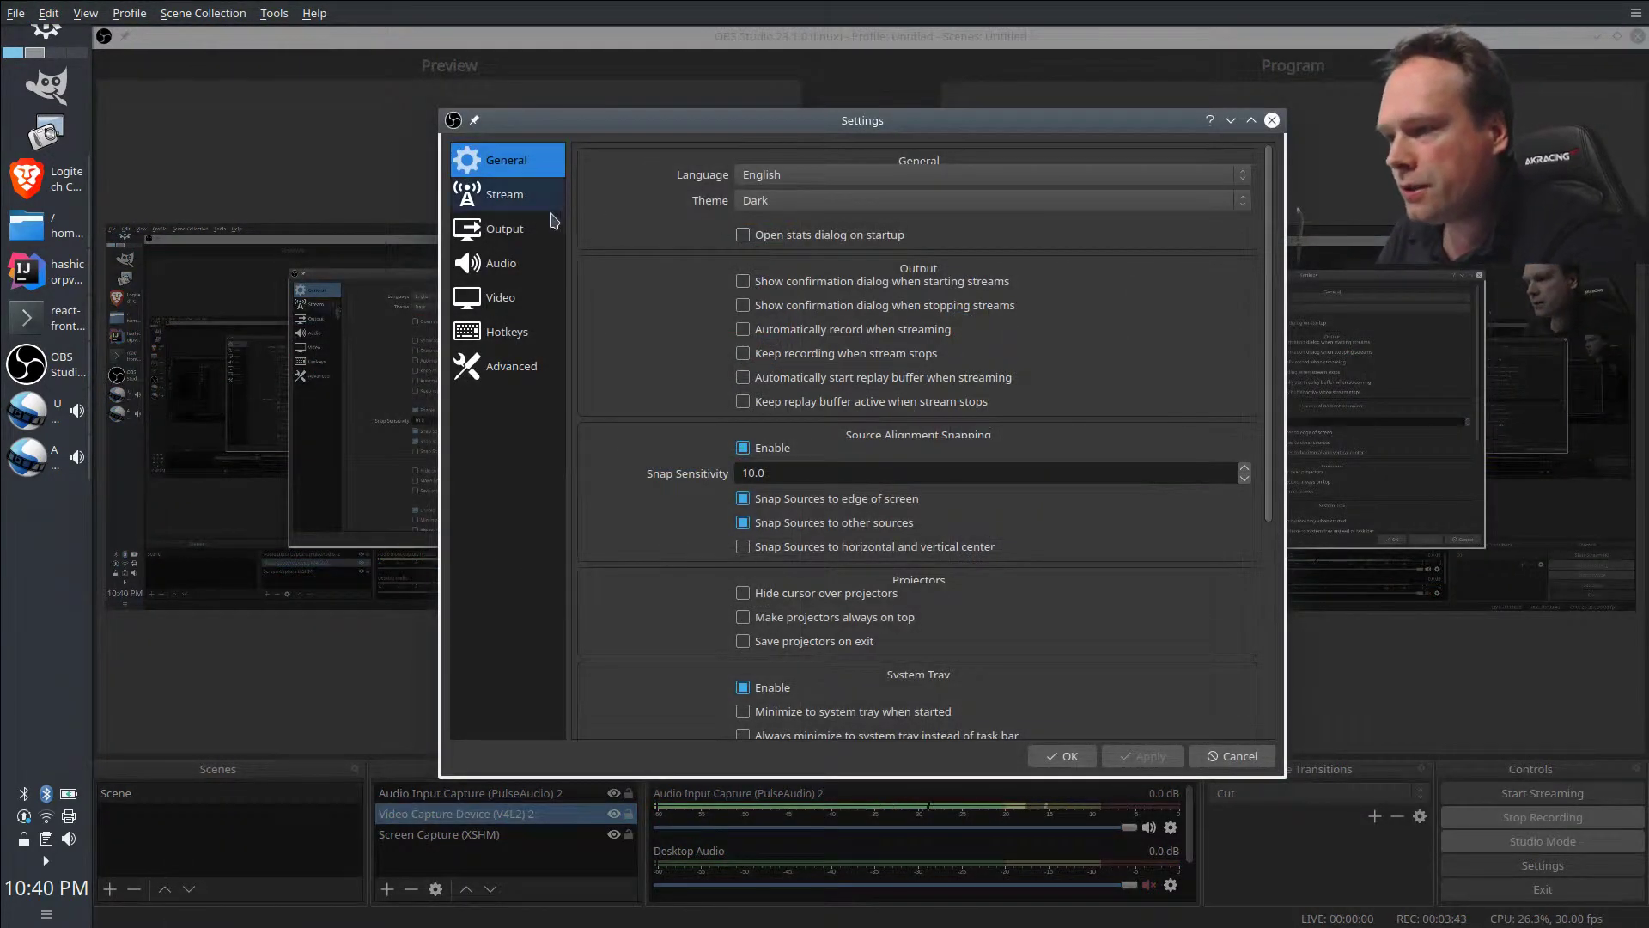
left_click(509, 230)
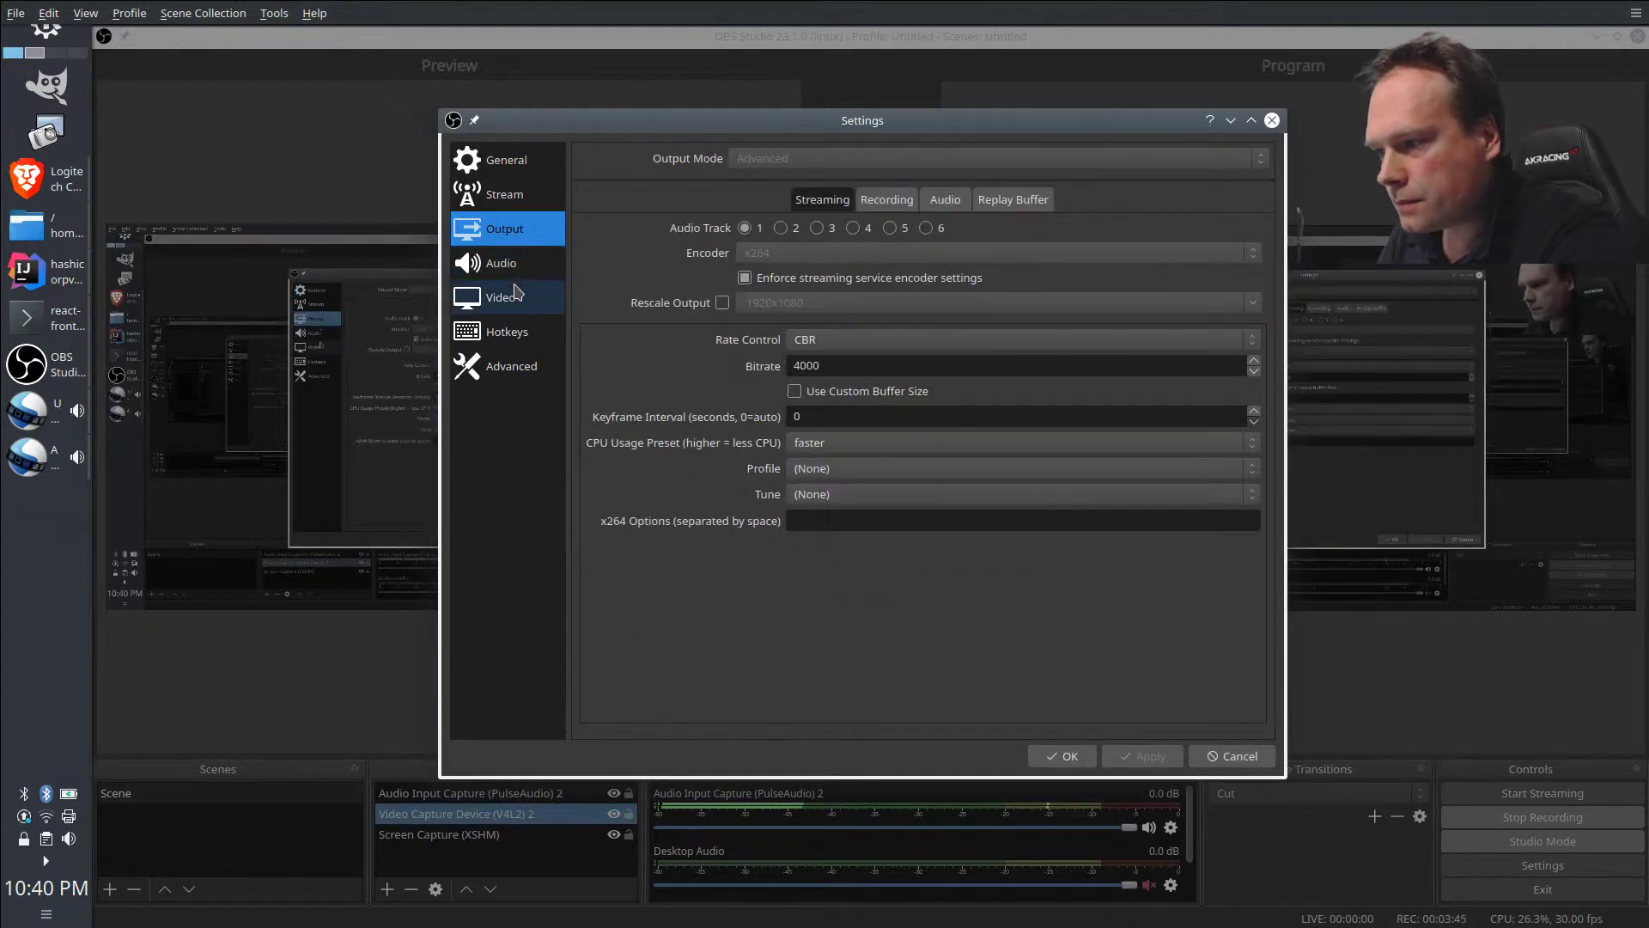
left_click(885, 201)
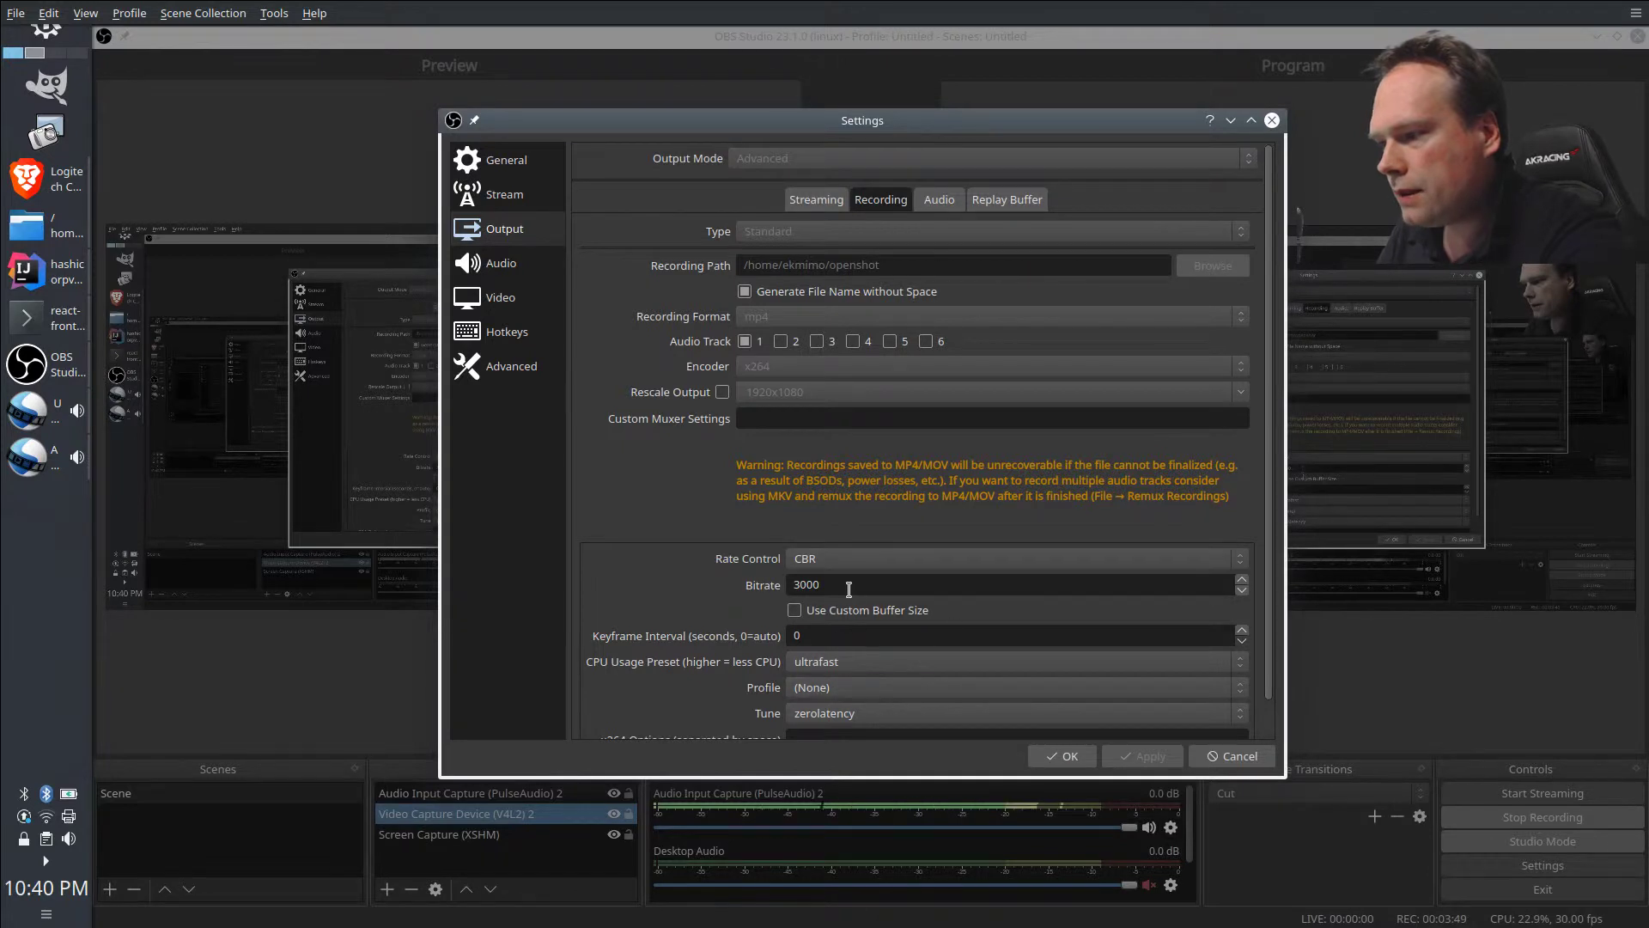
Select the recording bitrate field and scroll its value from 3000 to 3003.
left_click_drag(846, 587, 789, 585)
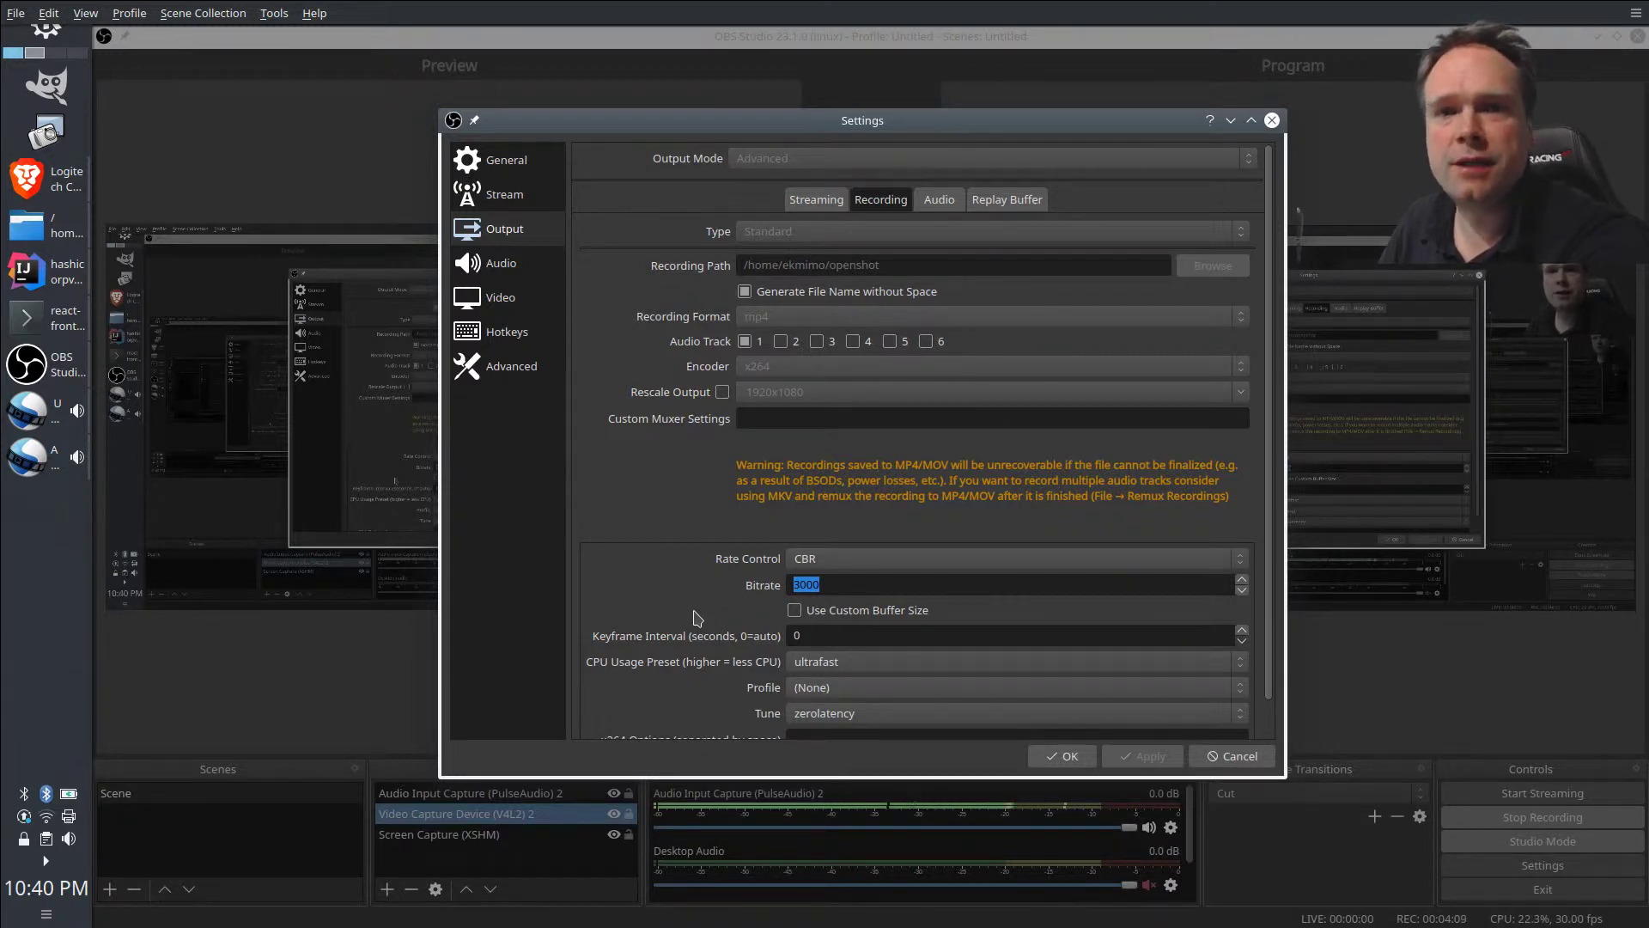
left_click(831, 585)
left_click_drag(832, 585, 777, 585)
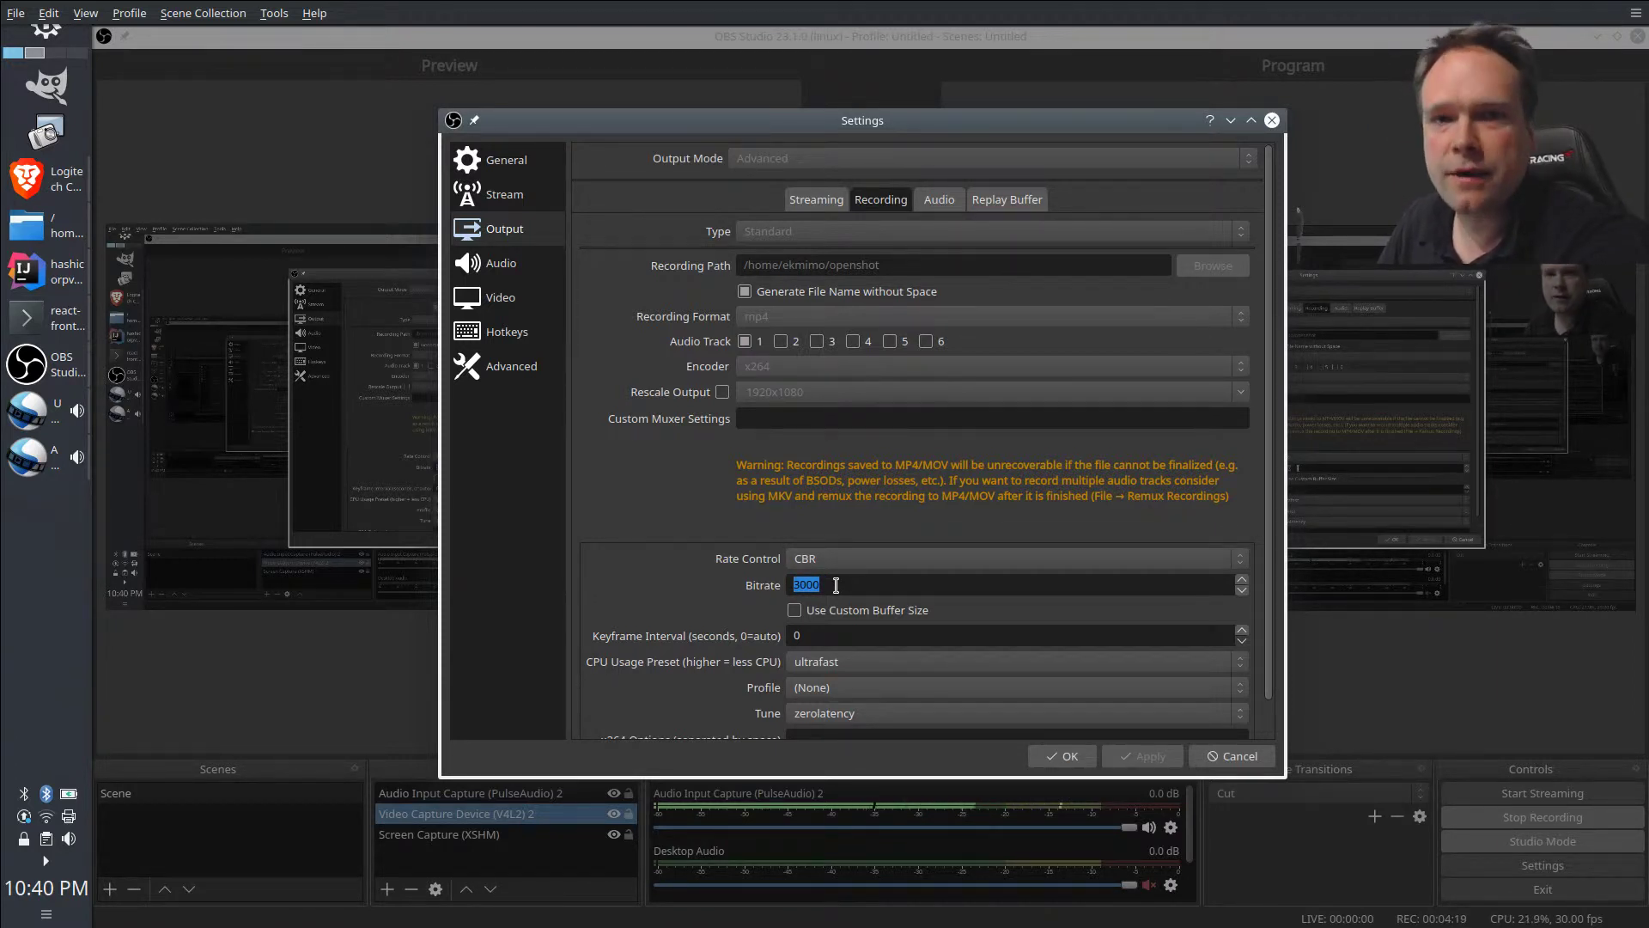
scroll(729, 575, "down", 1)
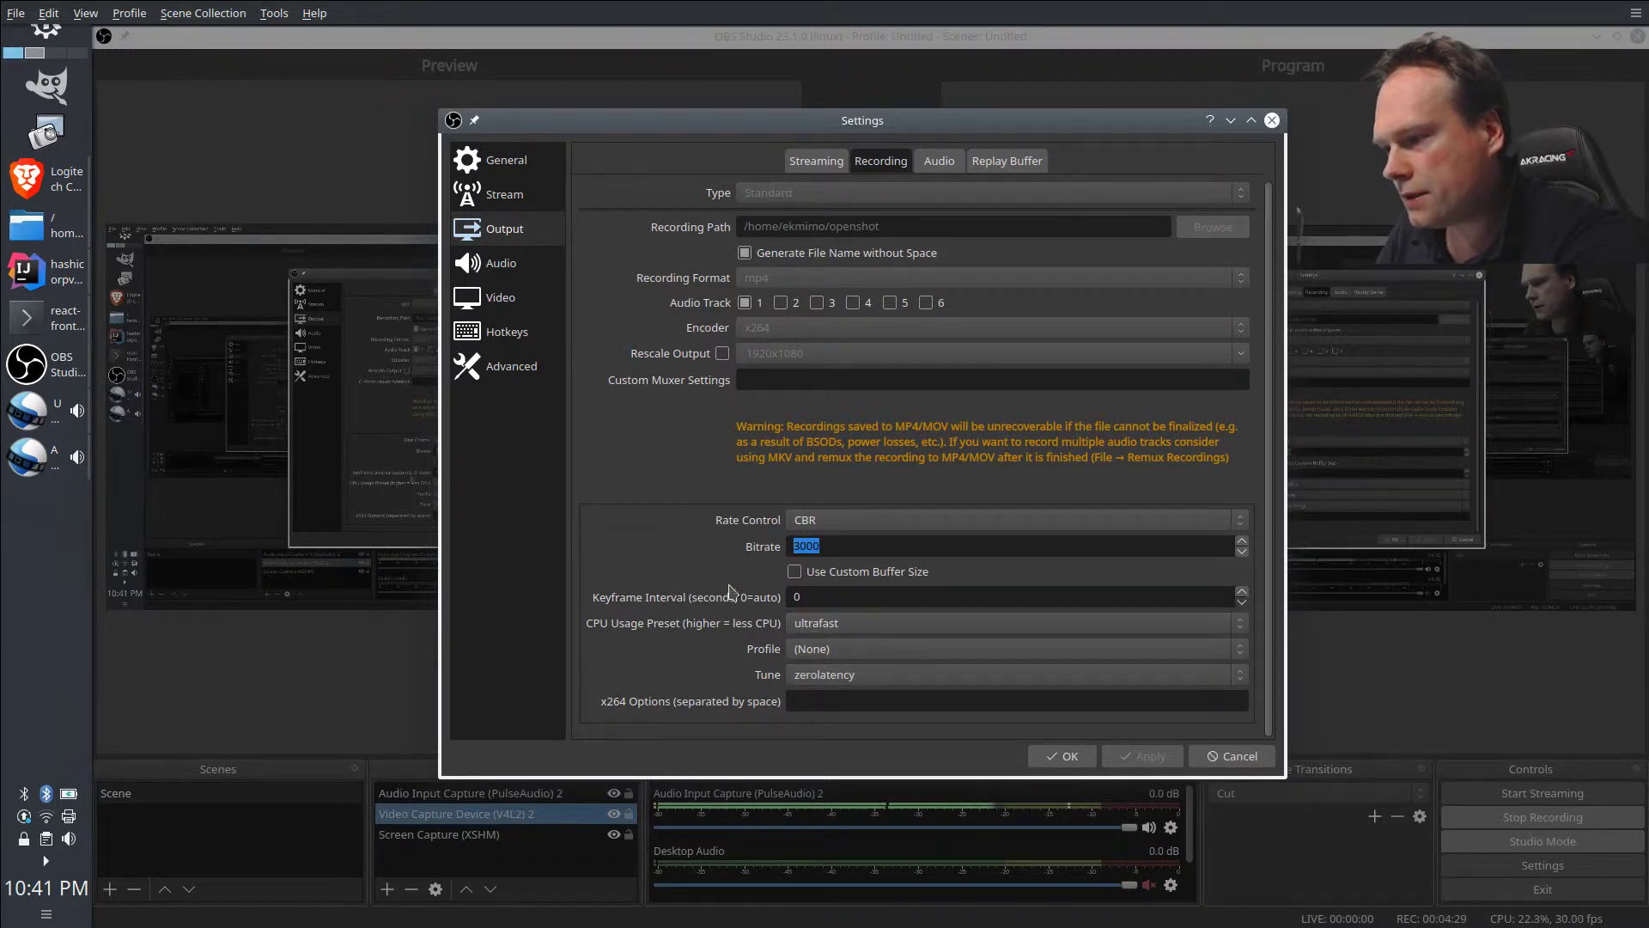
scroll(734, 584, "up", 1)
left_click(961, 640)
scroll(824, 583, "up", 3)
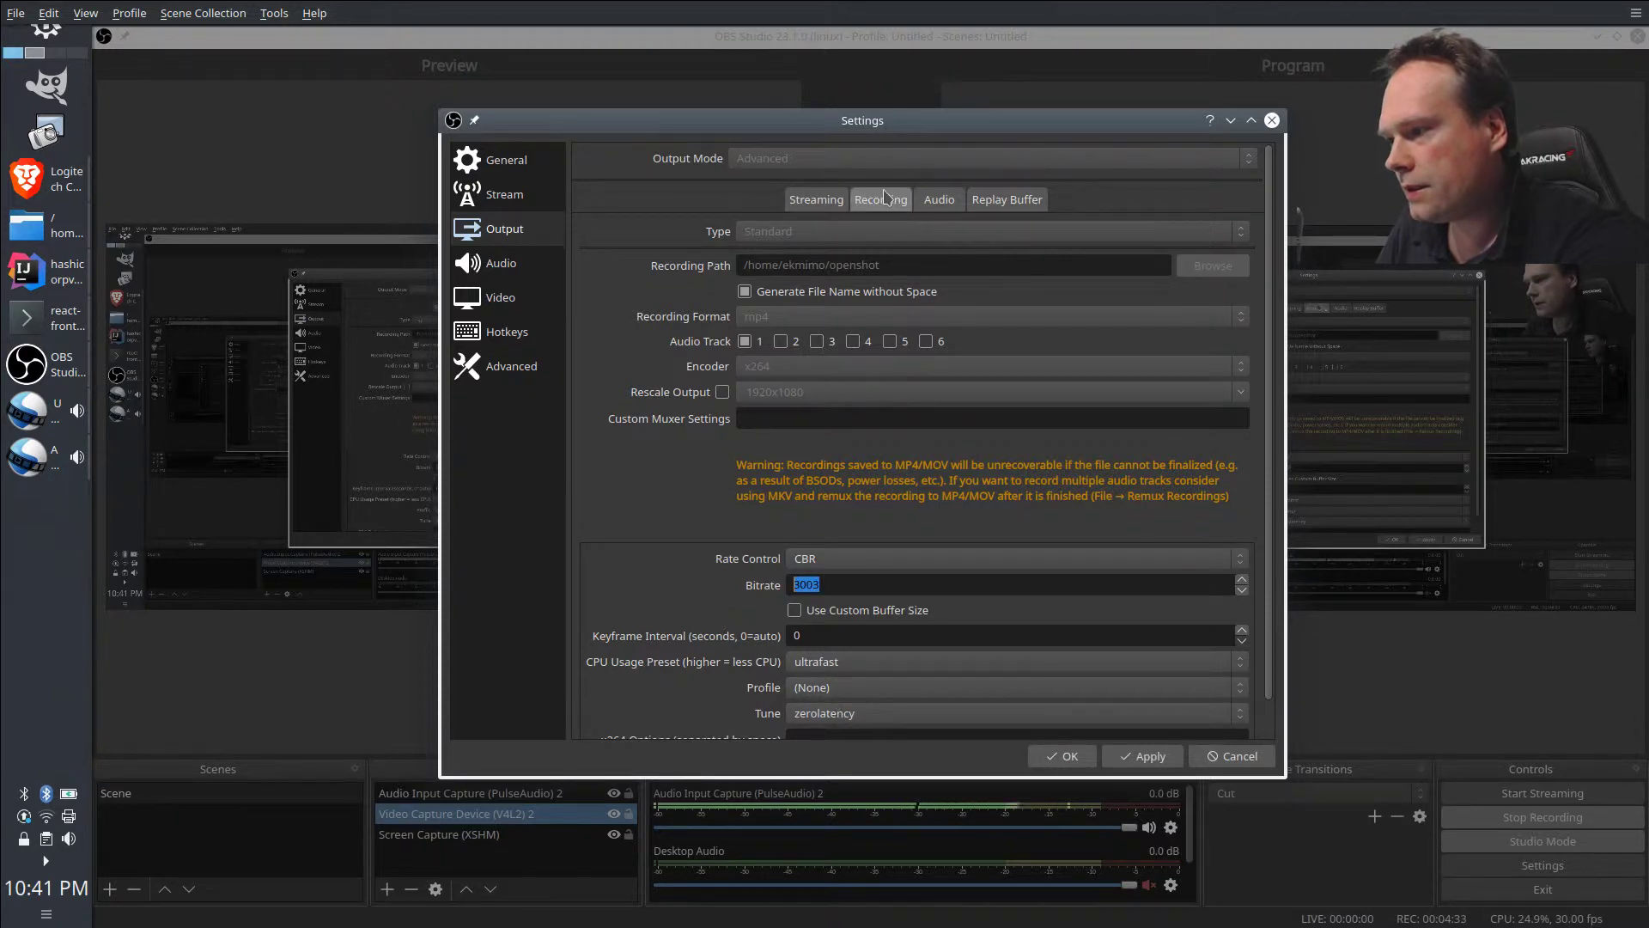
Review the output audio track bitrates and Audio page, then cancel Settings without applying.
left_click(938, 199)
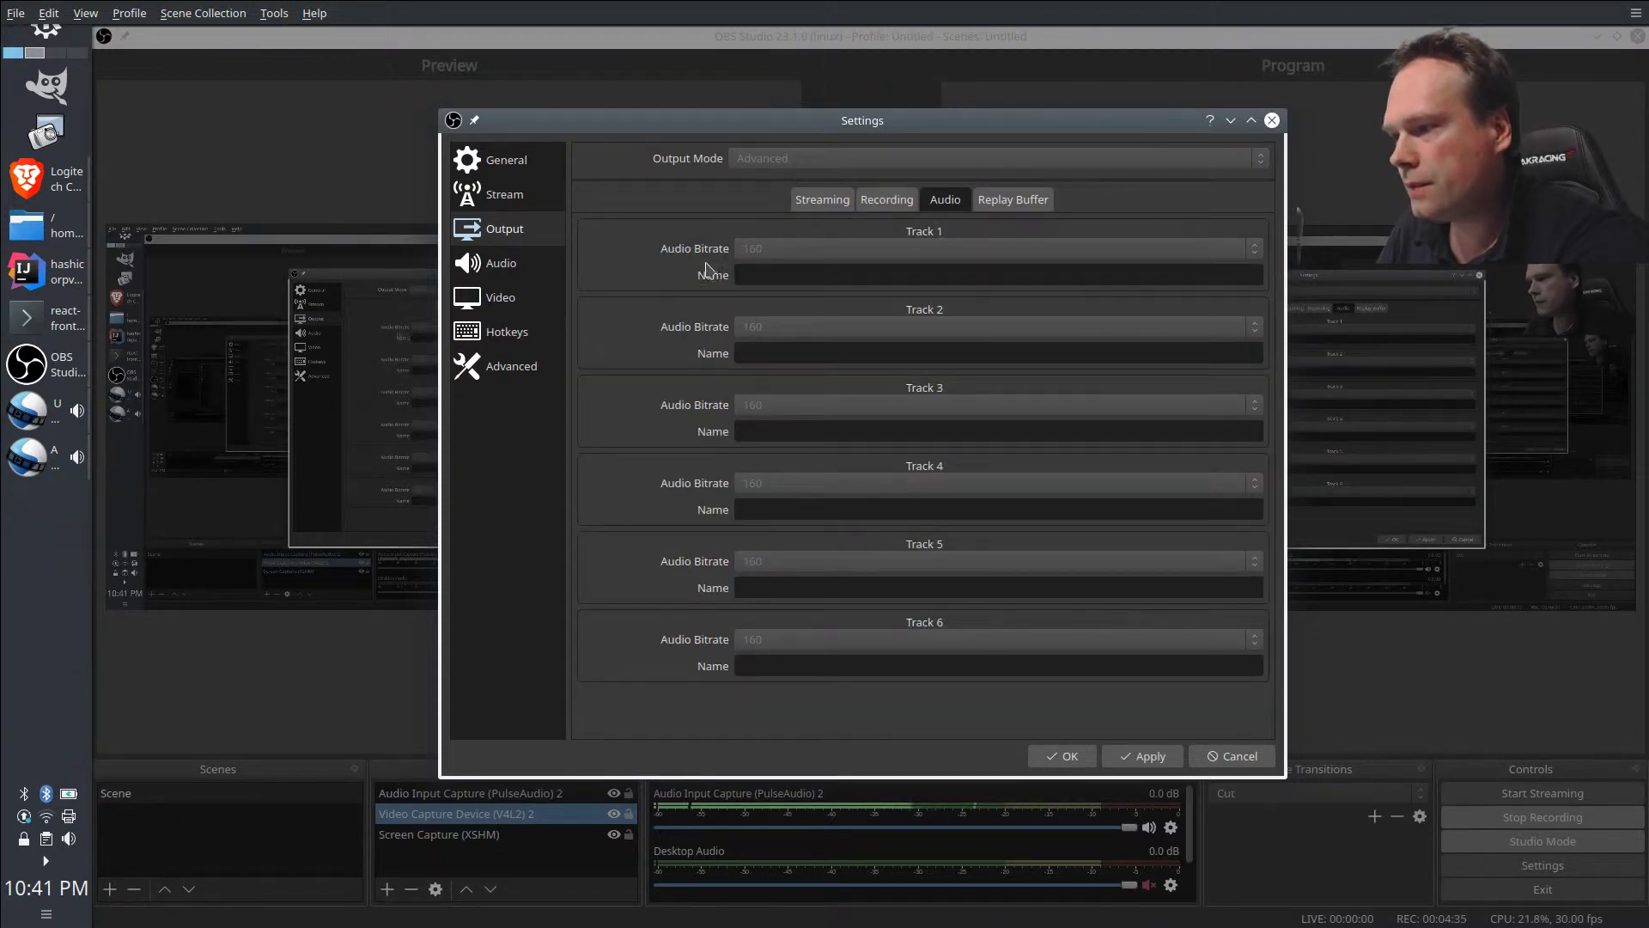
left_click(501, 262)
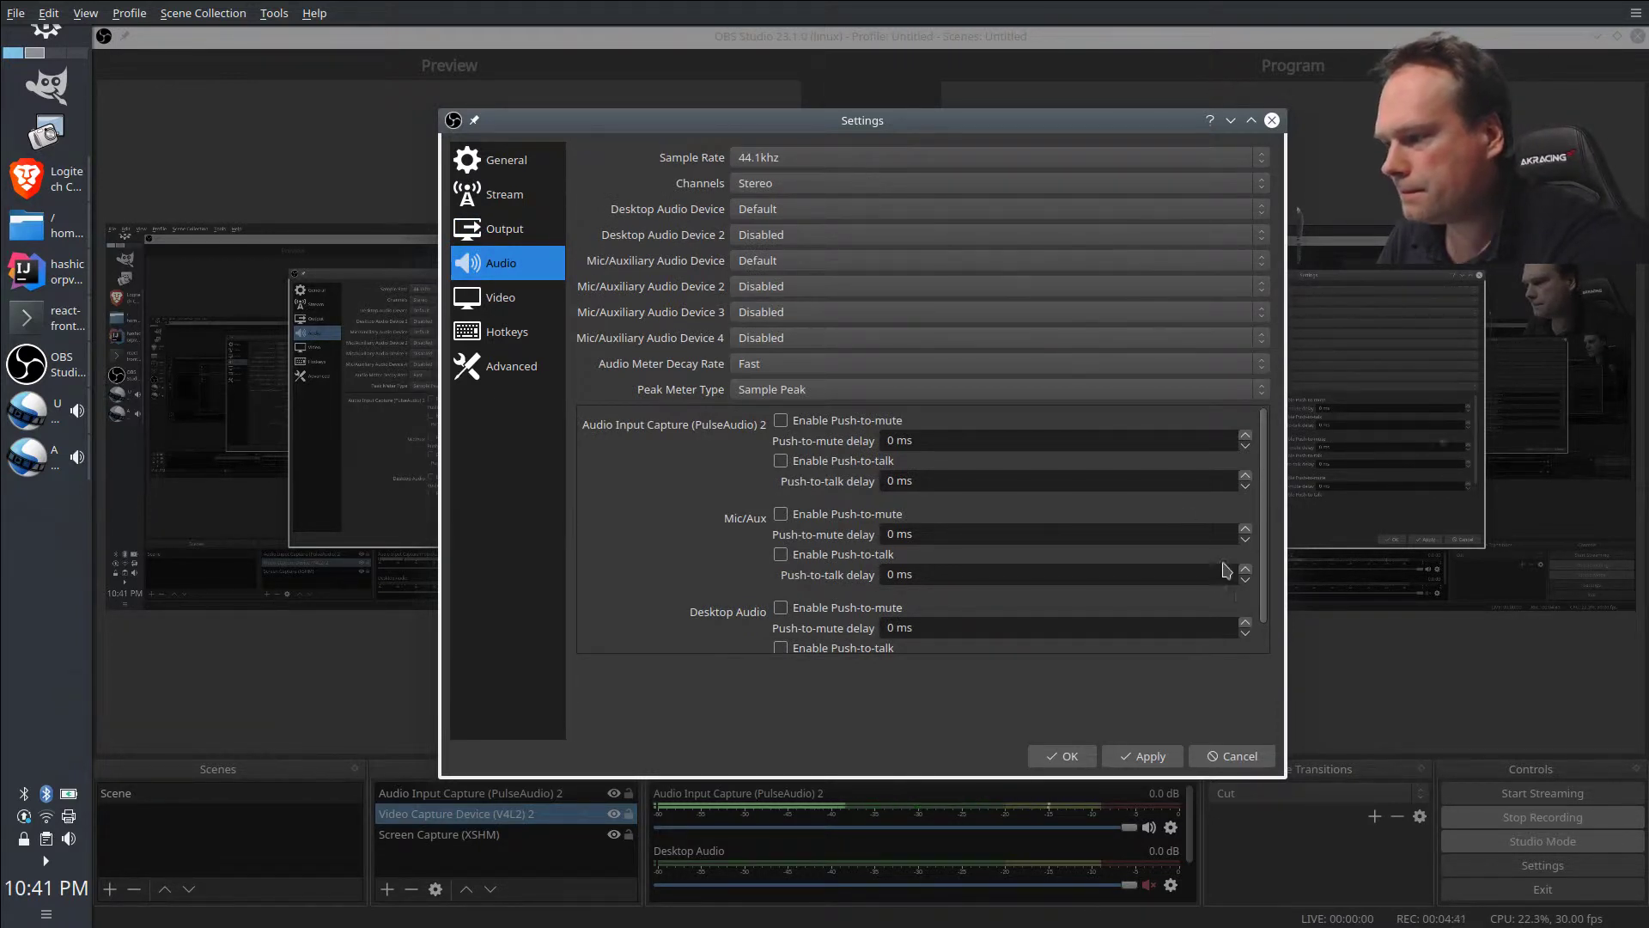
left_click(1232, 755)
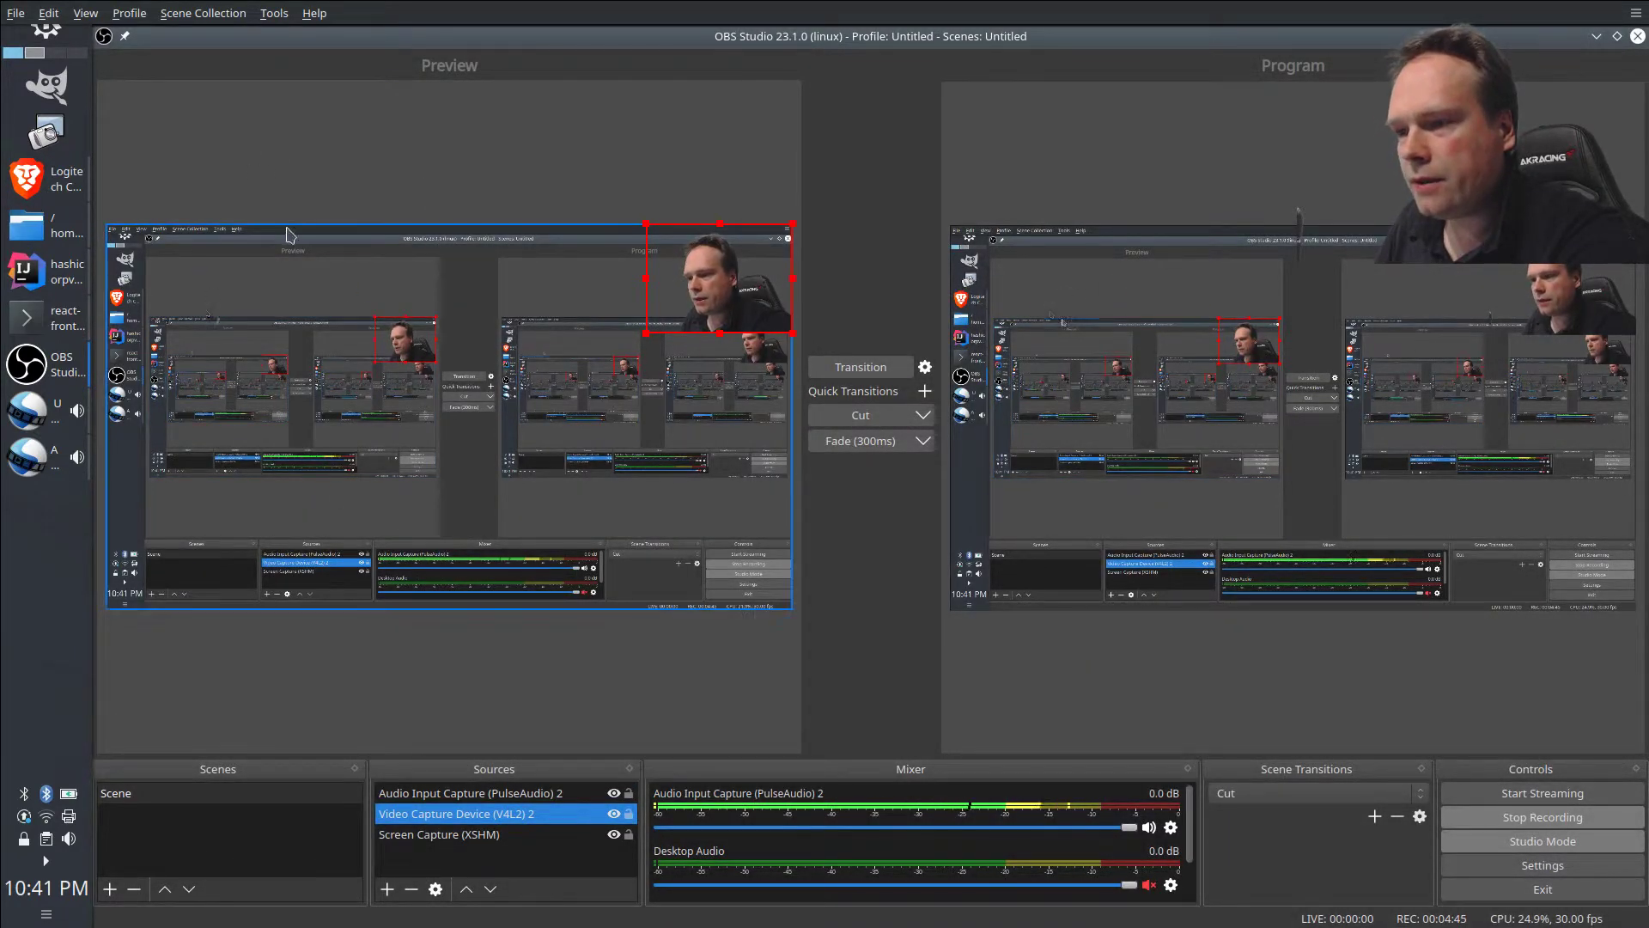
mouse_move(34, 427)
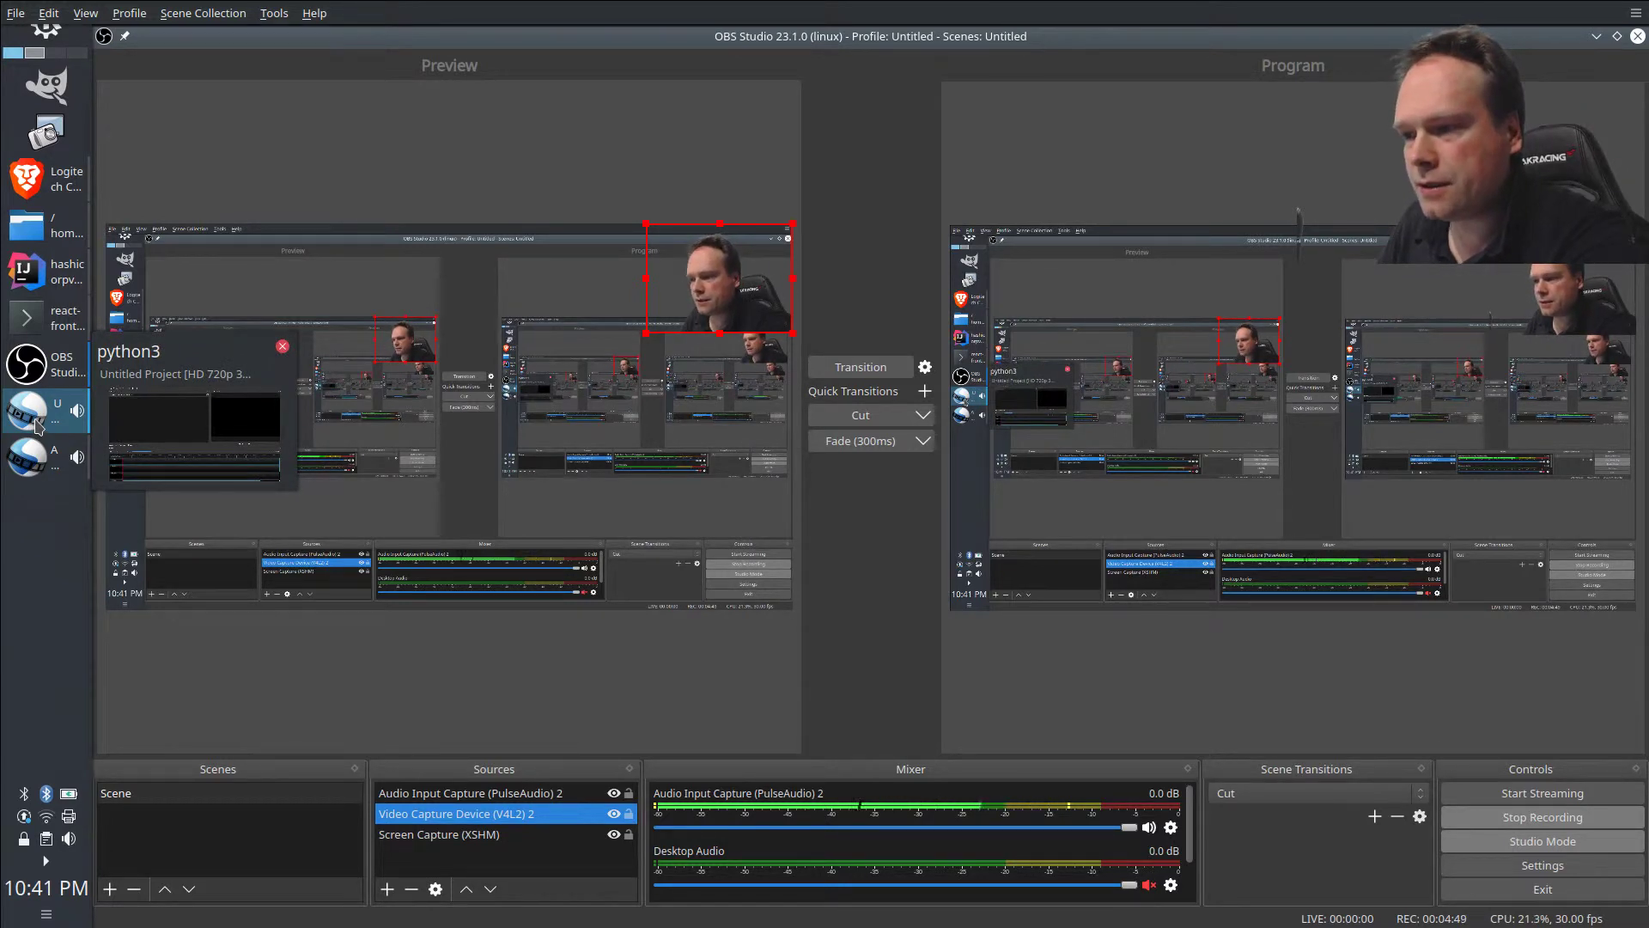
Bring OpenShot forward and close its About box, revealing the empty HD 720p 30 fps Untitled Project.
left_click(34, 426)
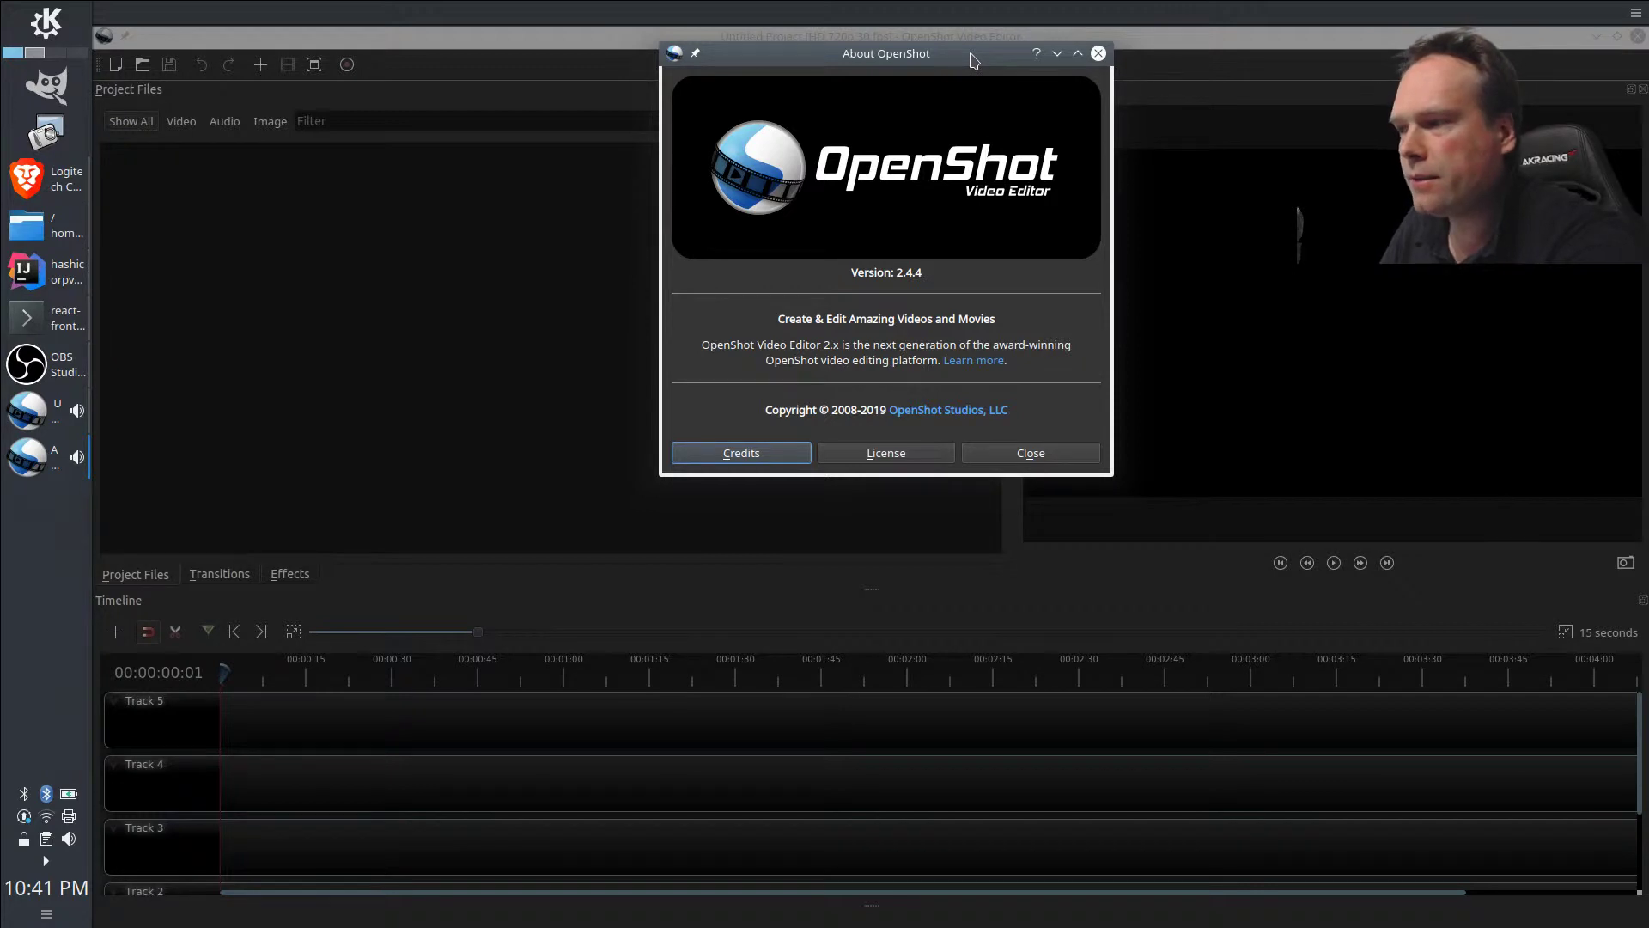
left_click_drag(973, 60, 973, 63)
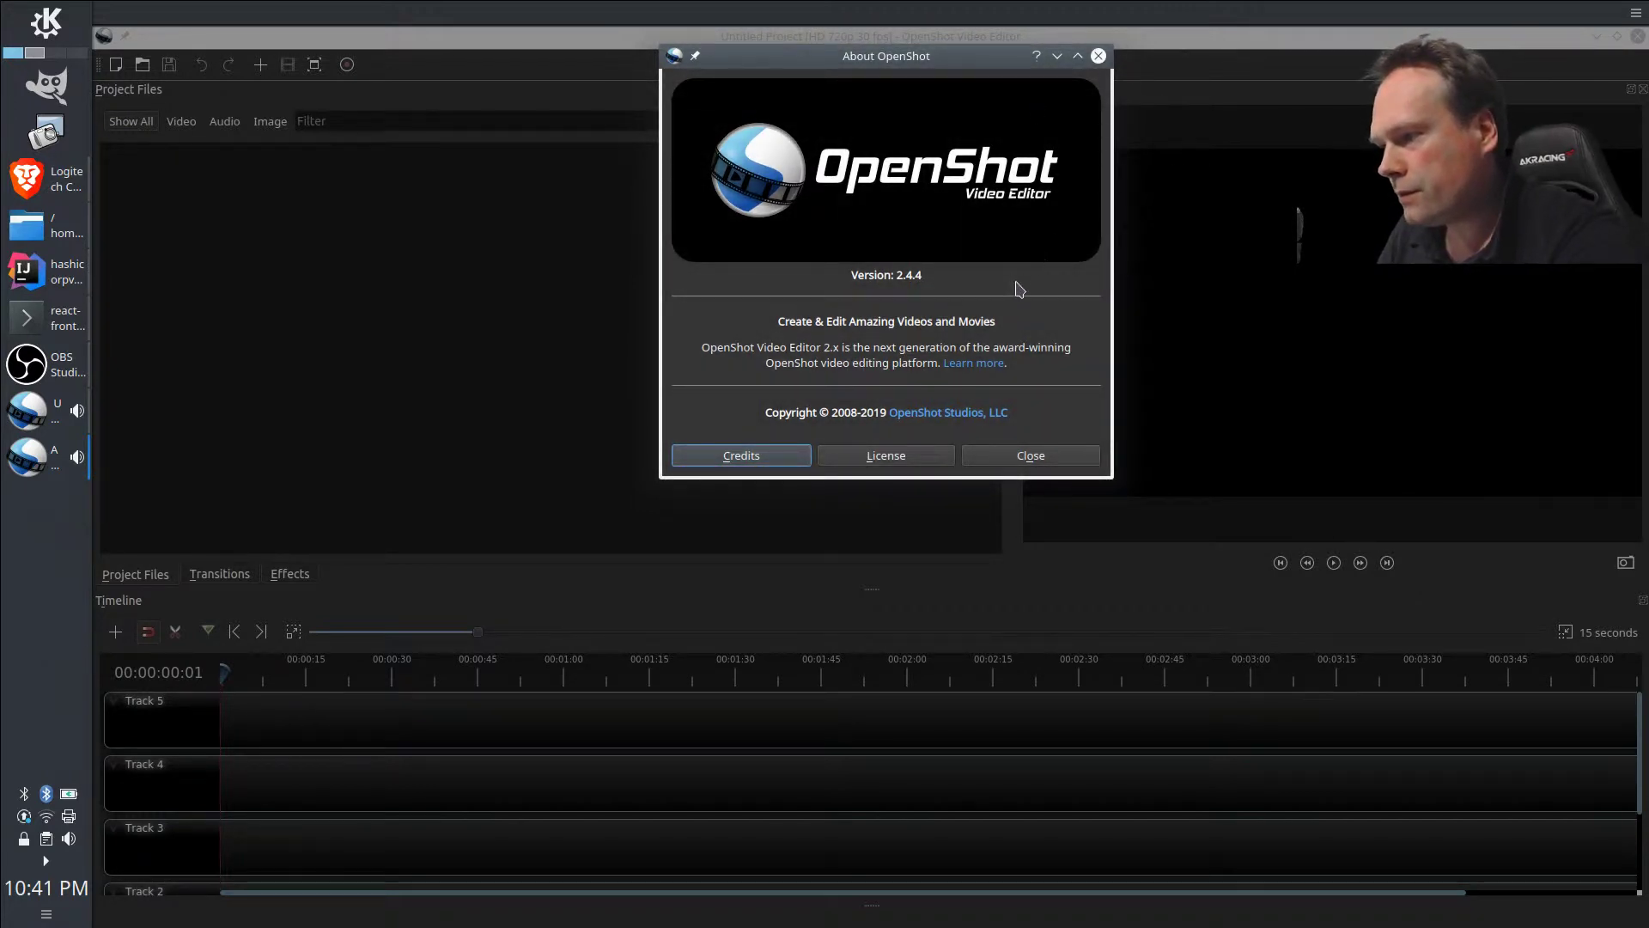
left_click(1055, 464)
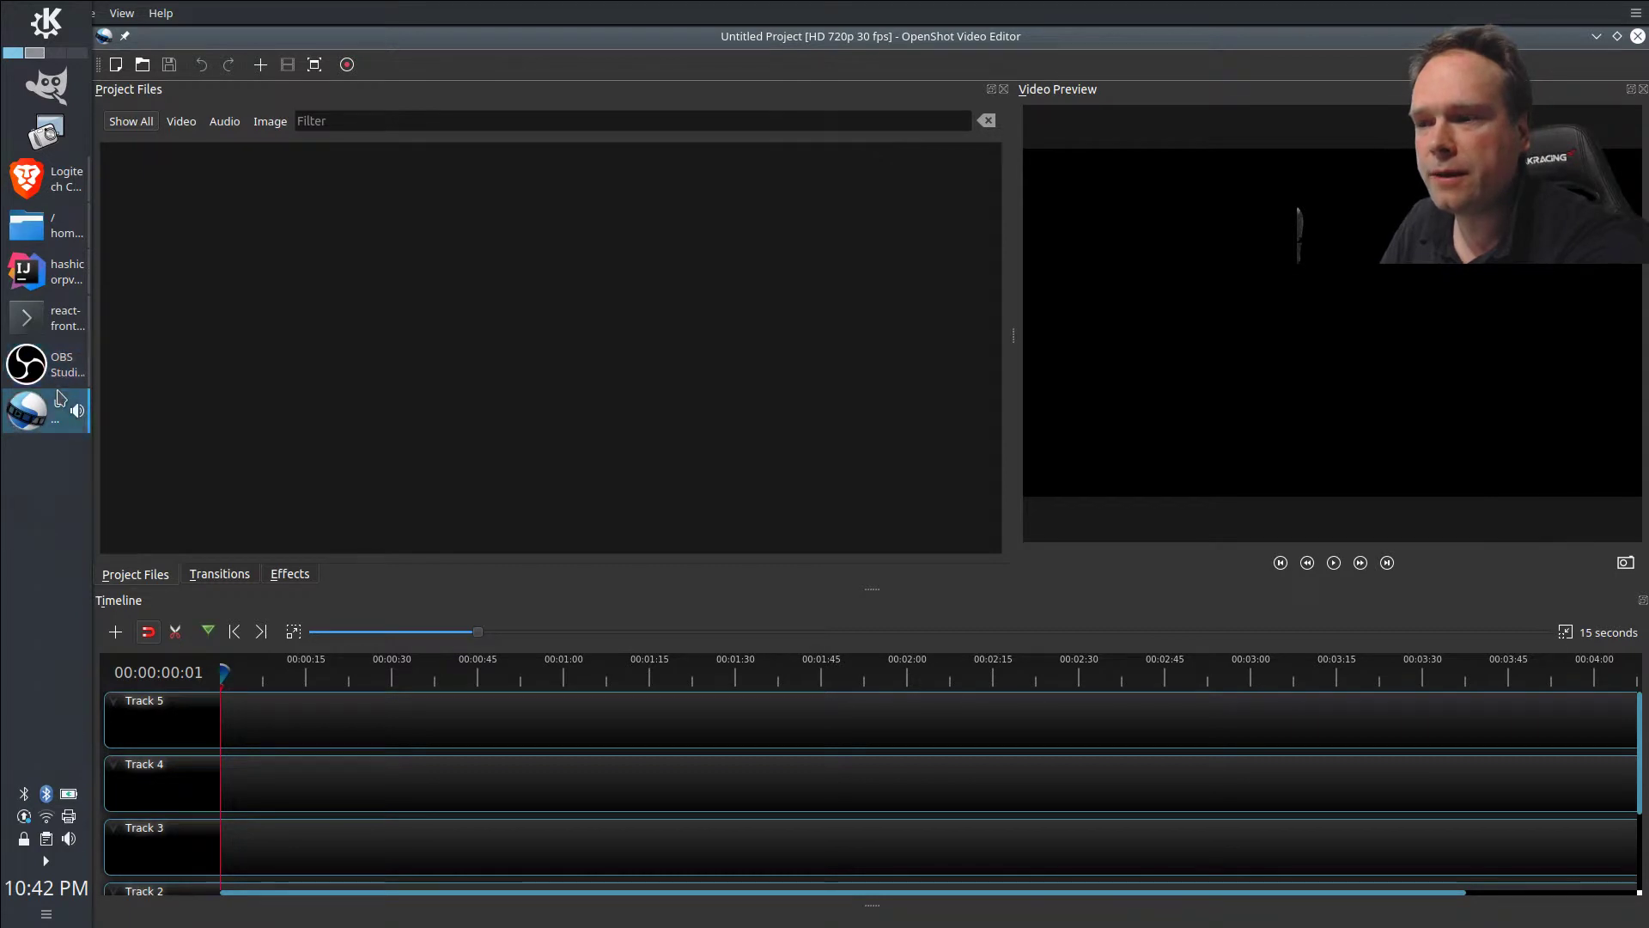
mouse_move(64, 382)
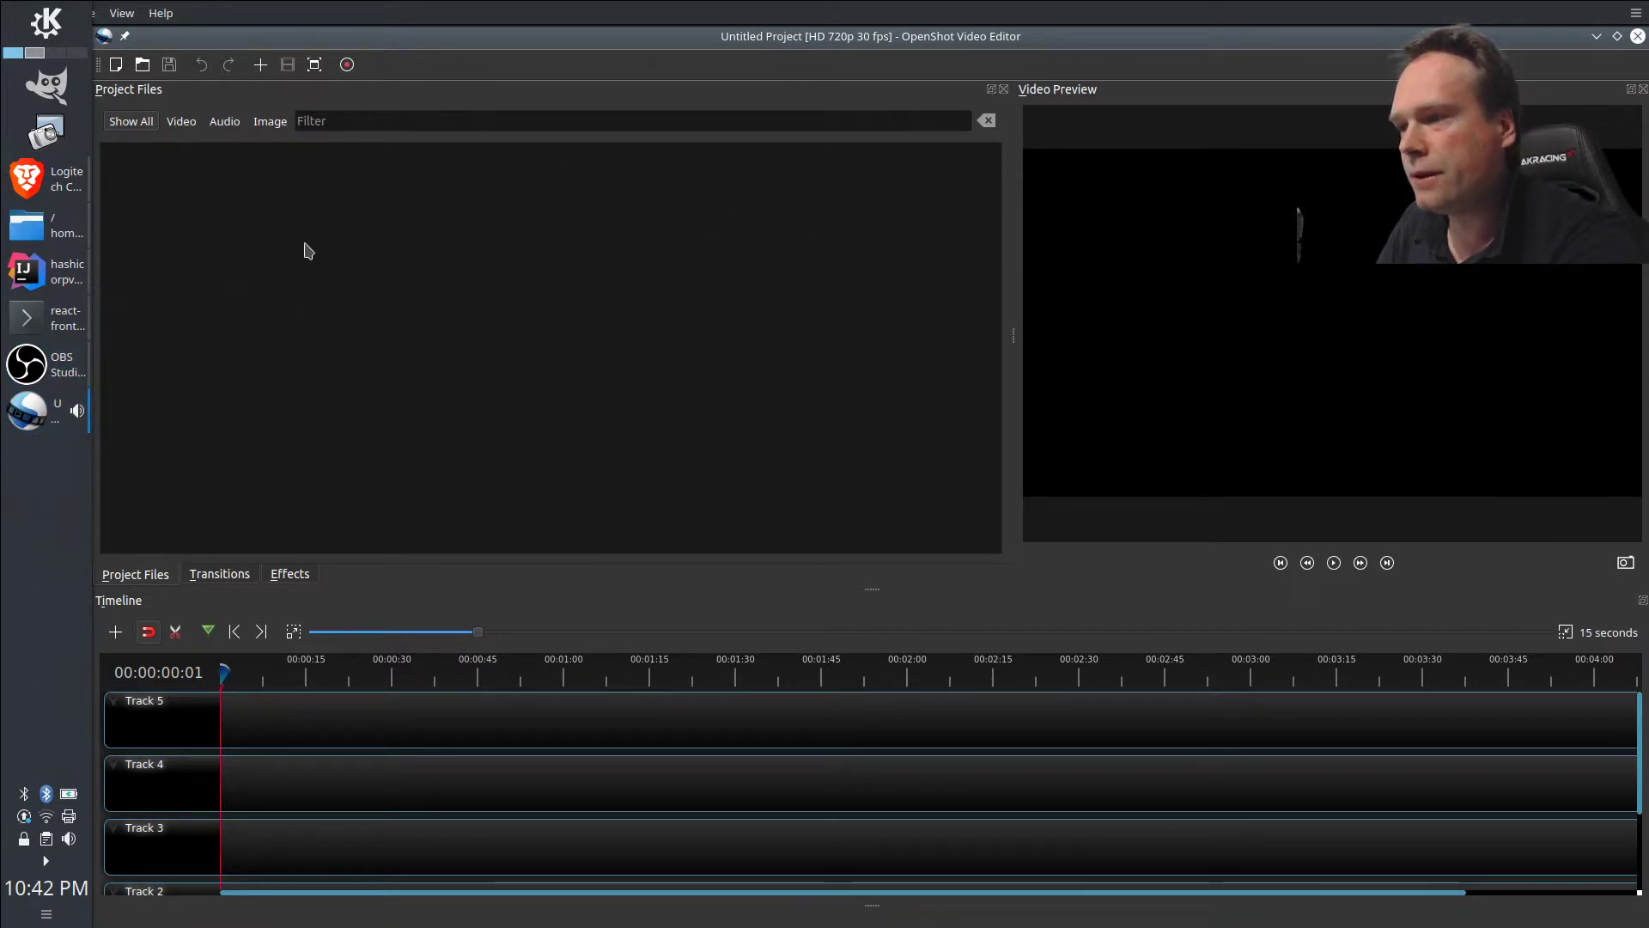
Highlight the Logitech C922 page's 1080p 30fps / 720p 60fps spec line in Brave, then return to OBS.
left_click(71, 193)
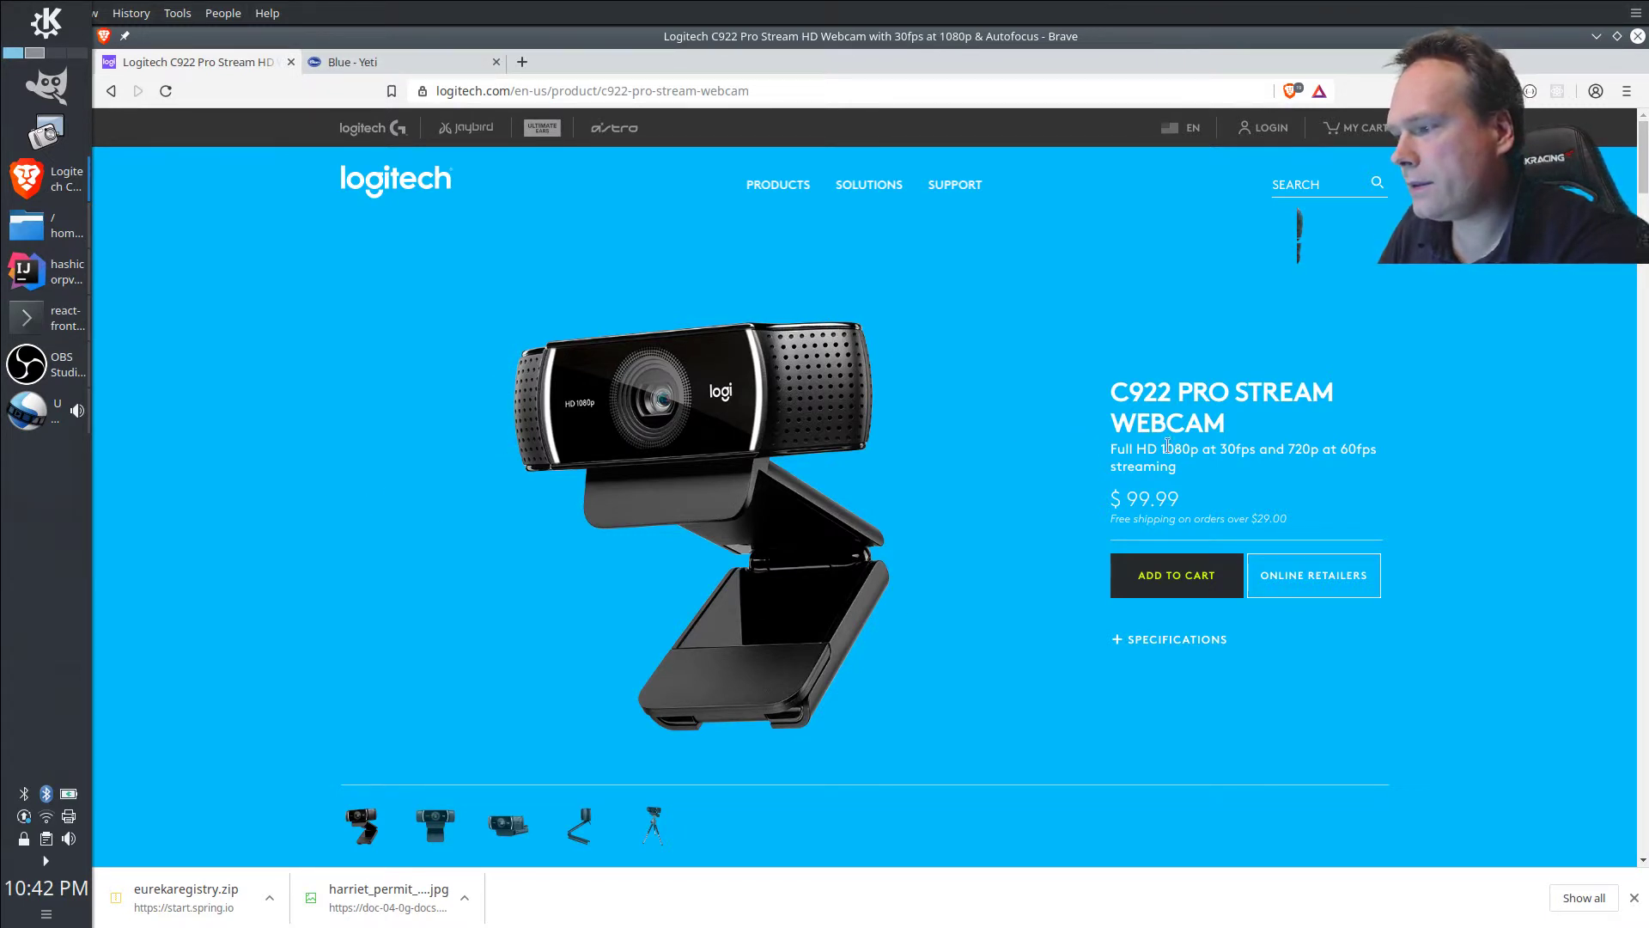
left_click_drag(1198, 453, 1117, 391)
left_click(1196, 452)
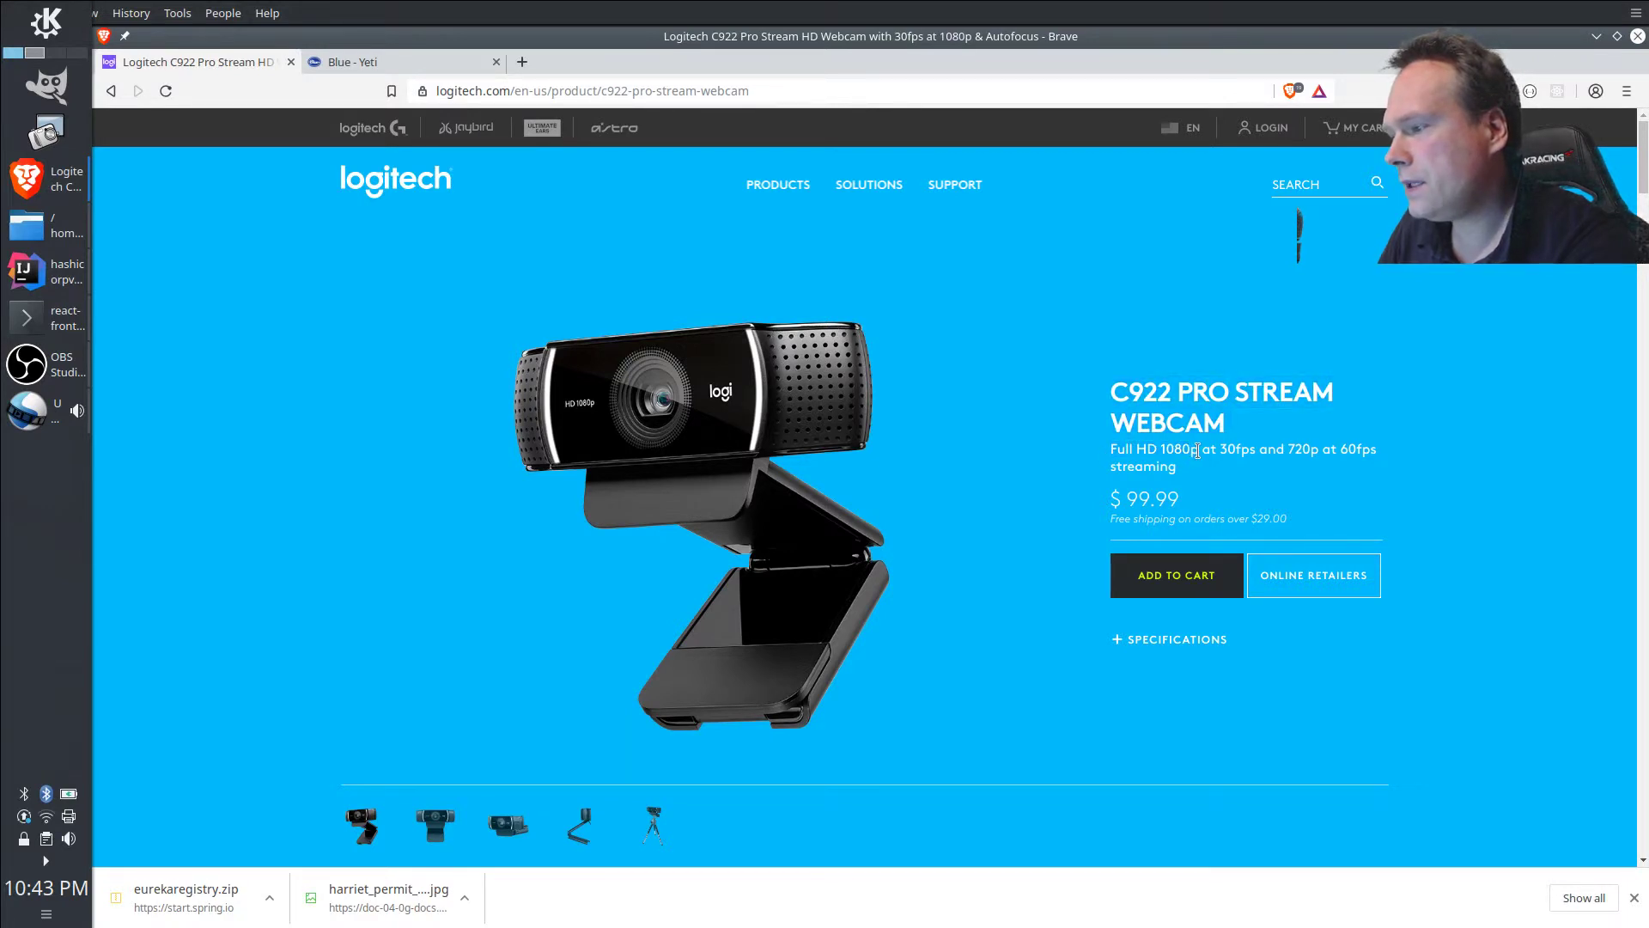
mouse_move(1196, 452)
left_mouse_down()
mouse_move(1134, 451)
mouse_move(1170, 445)
left_mouse_up()
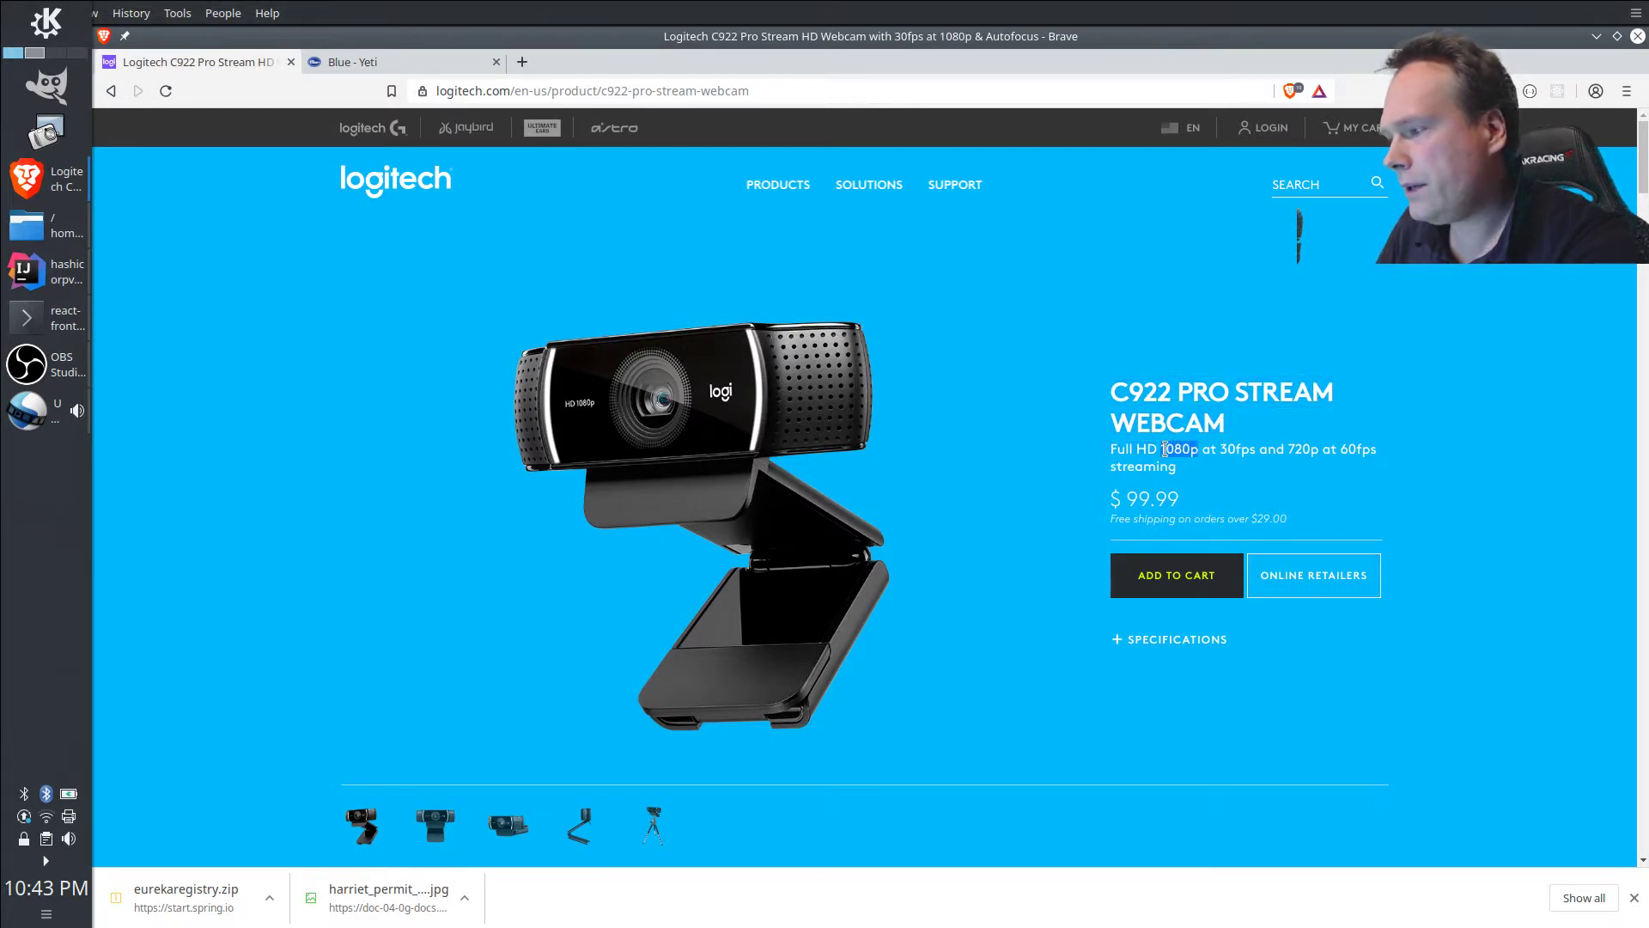
left_click(1347, 485)
left_click_drag(1287, 453, 1109, 386)
left_click(1113, 449)
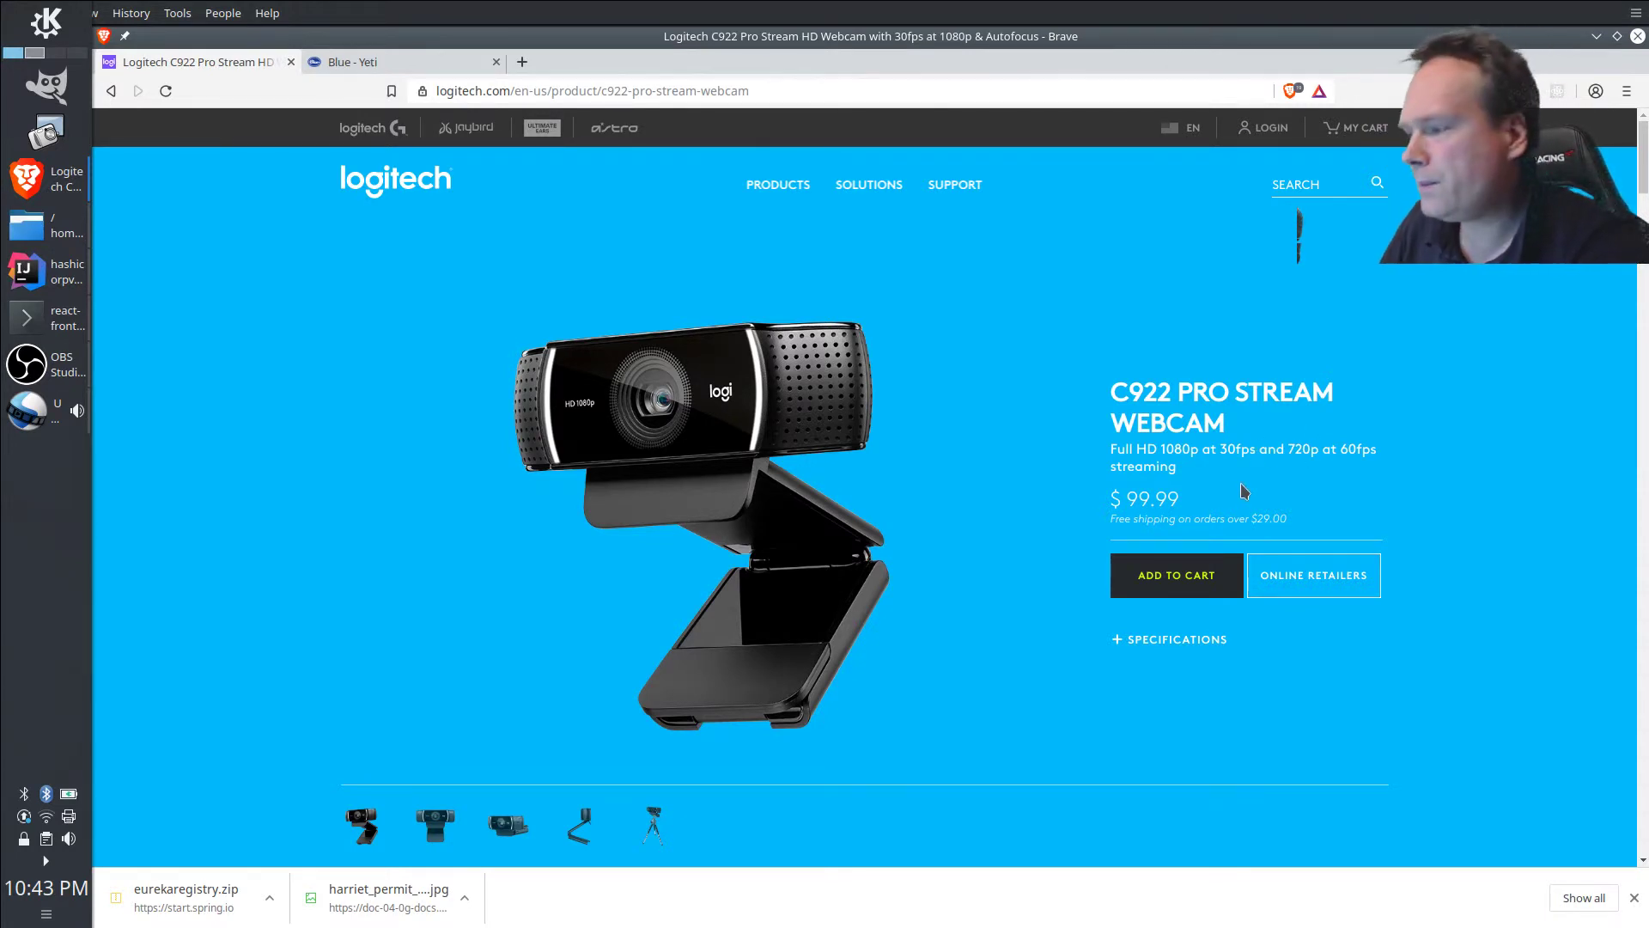
triple_click(1157, 452)
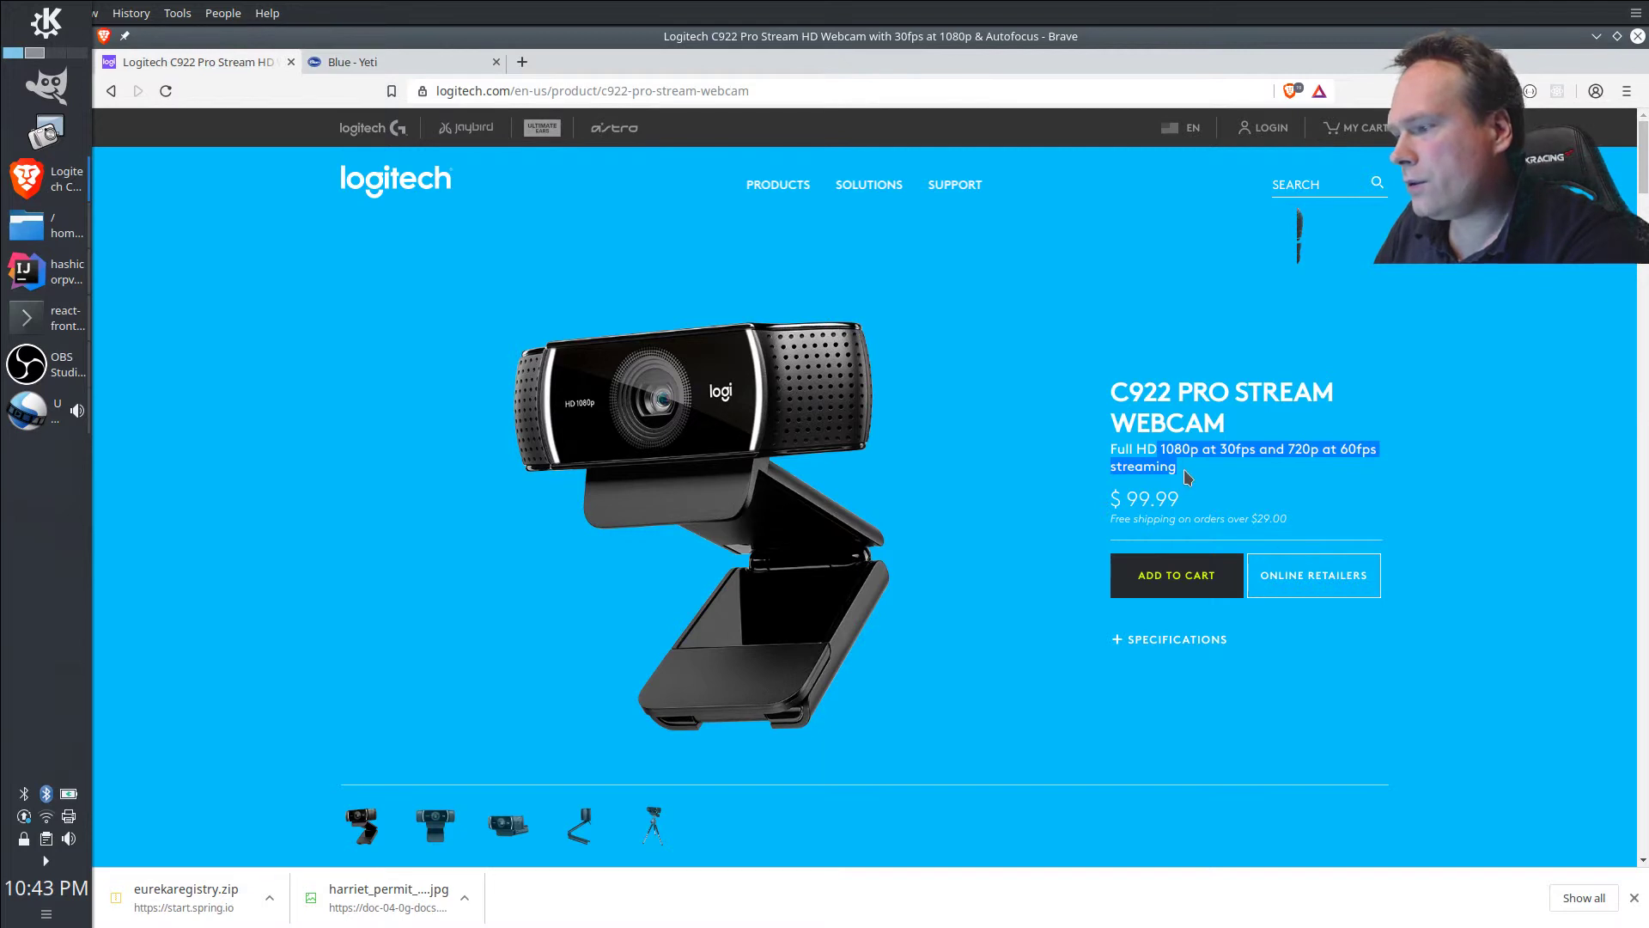
left_click(47, 367)
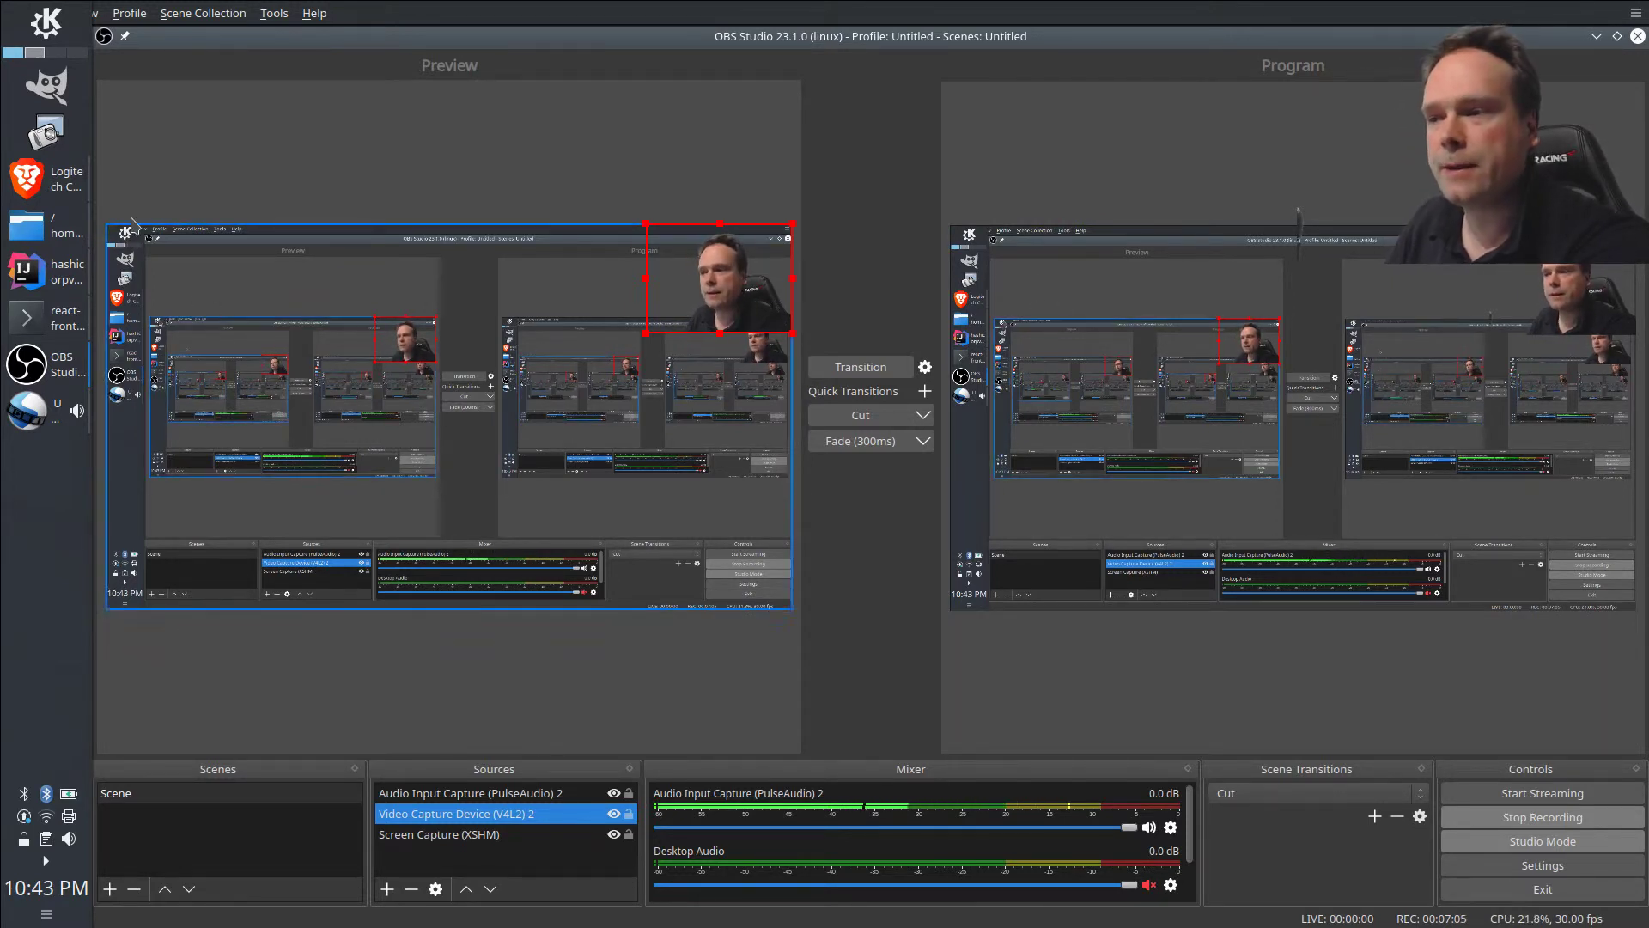
Show the Blue Yeti USB microphone page ($129.99) in Brave, then bring OBS Studio back.
left_click(47, 178)
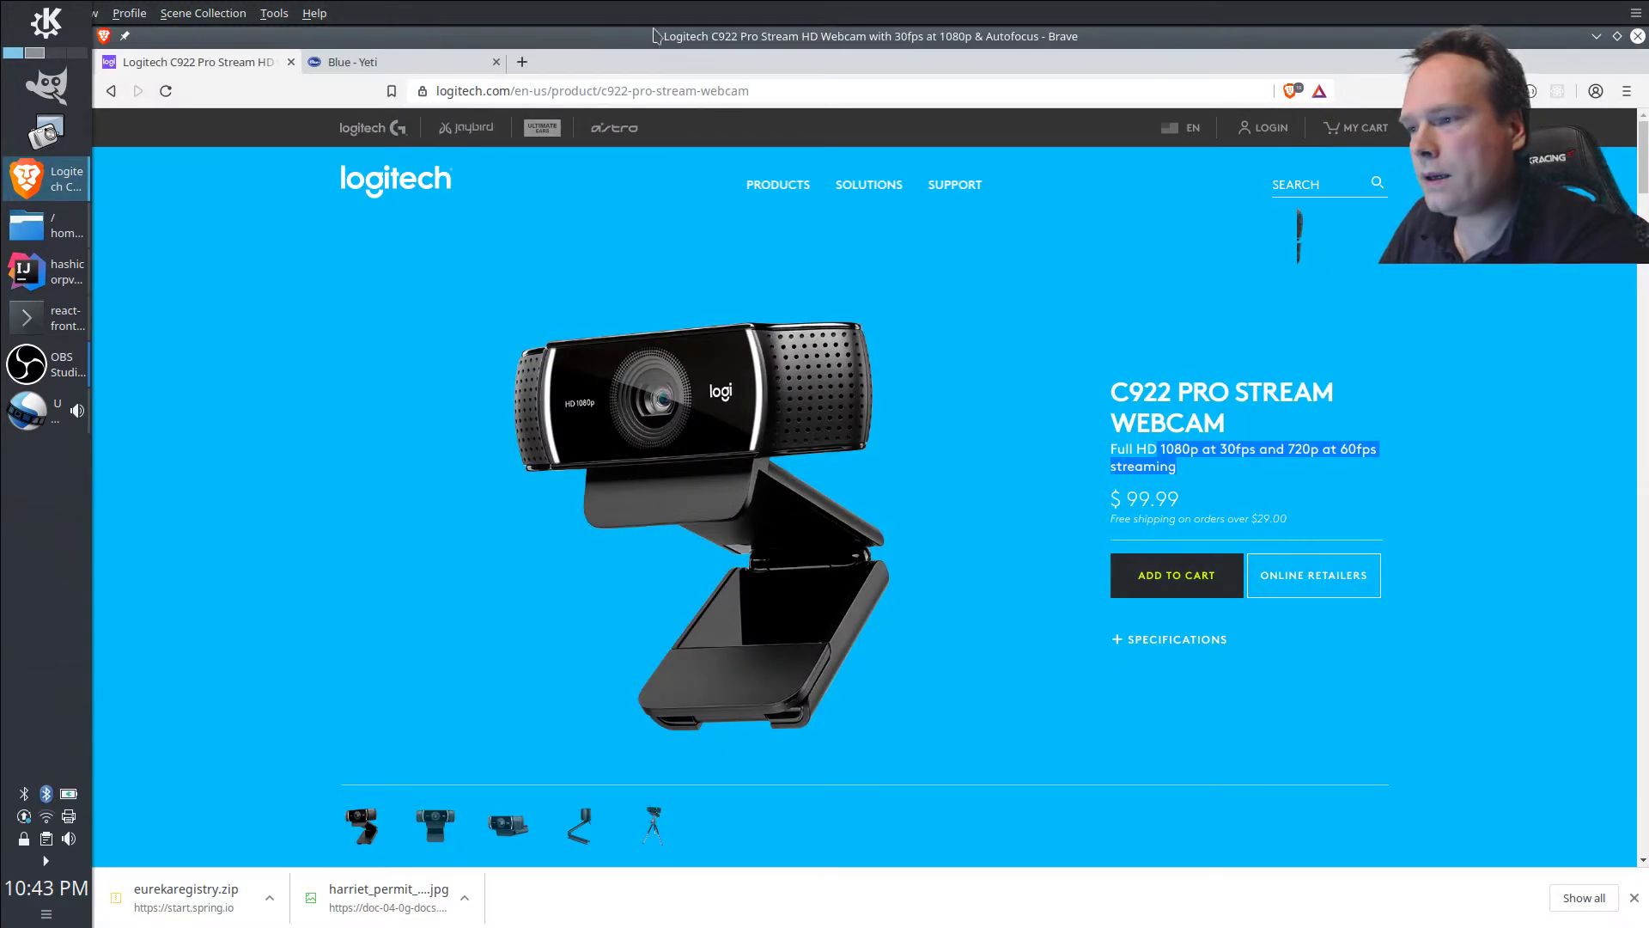
left_click(387, 60)
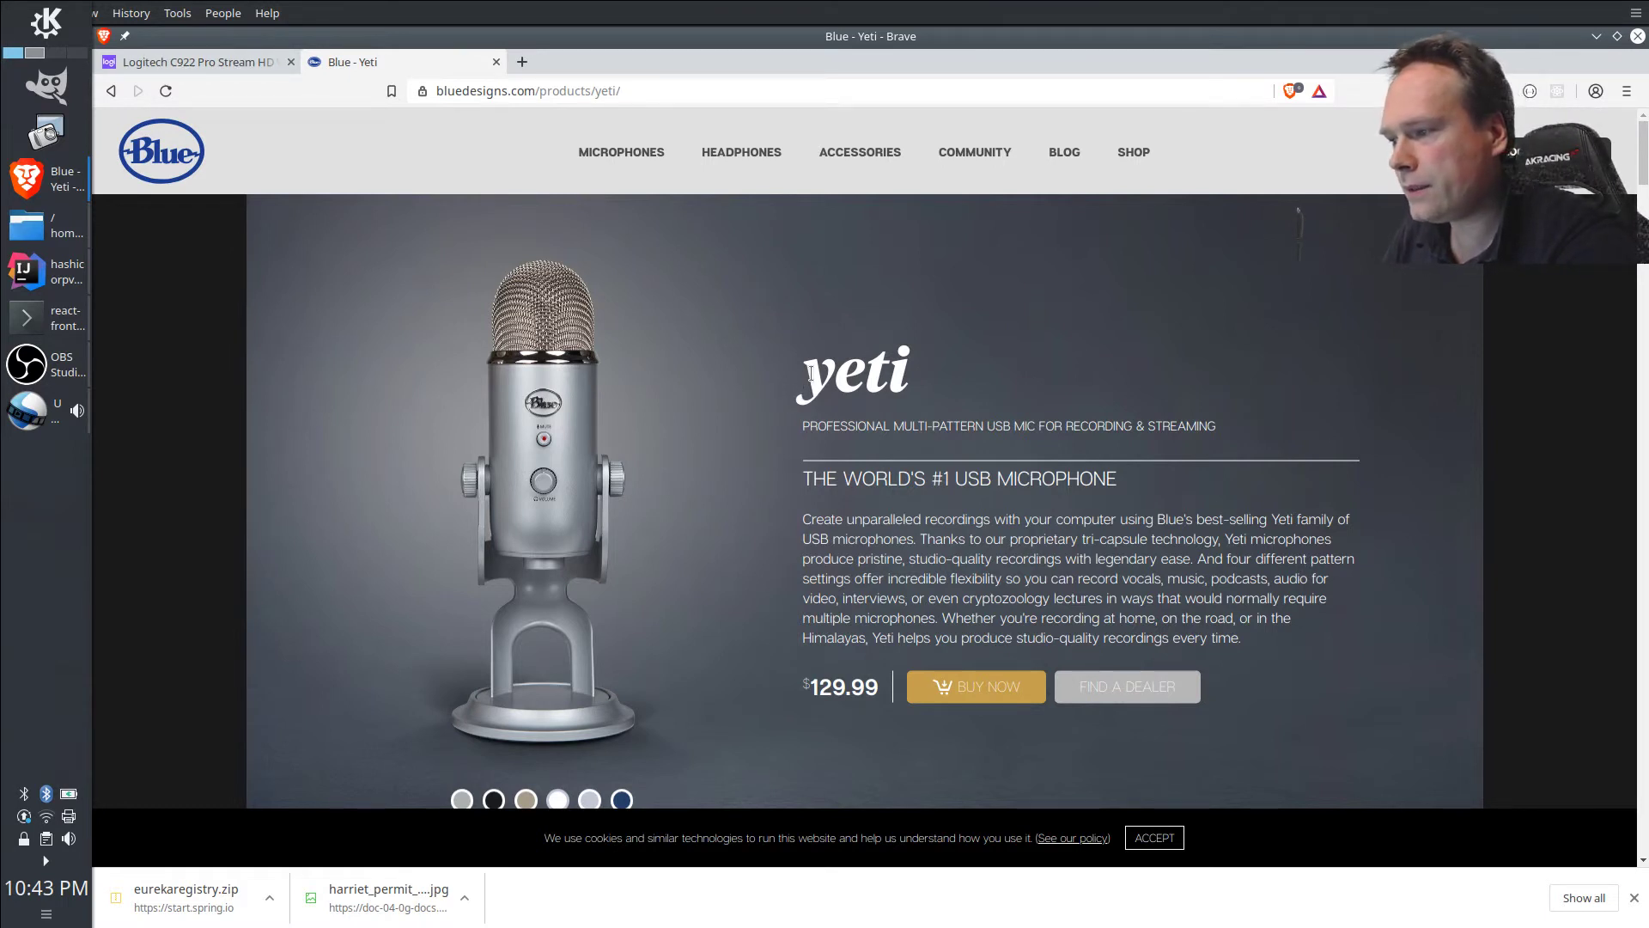
left_click_drag(823, 374, 1223, 560)
left_click(1143, 487)
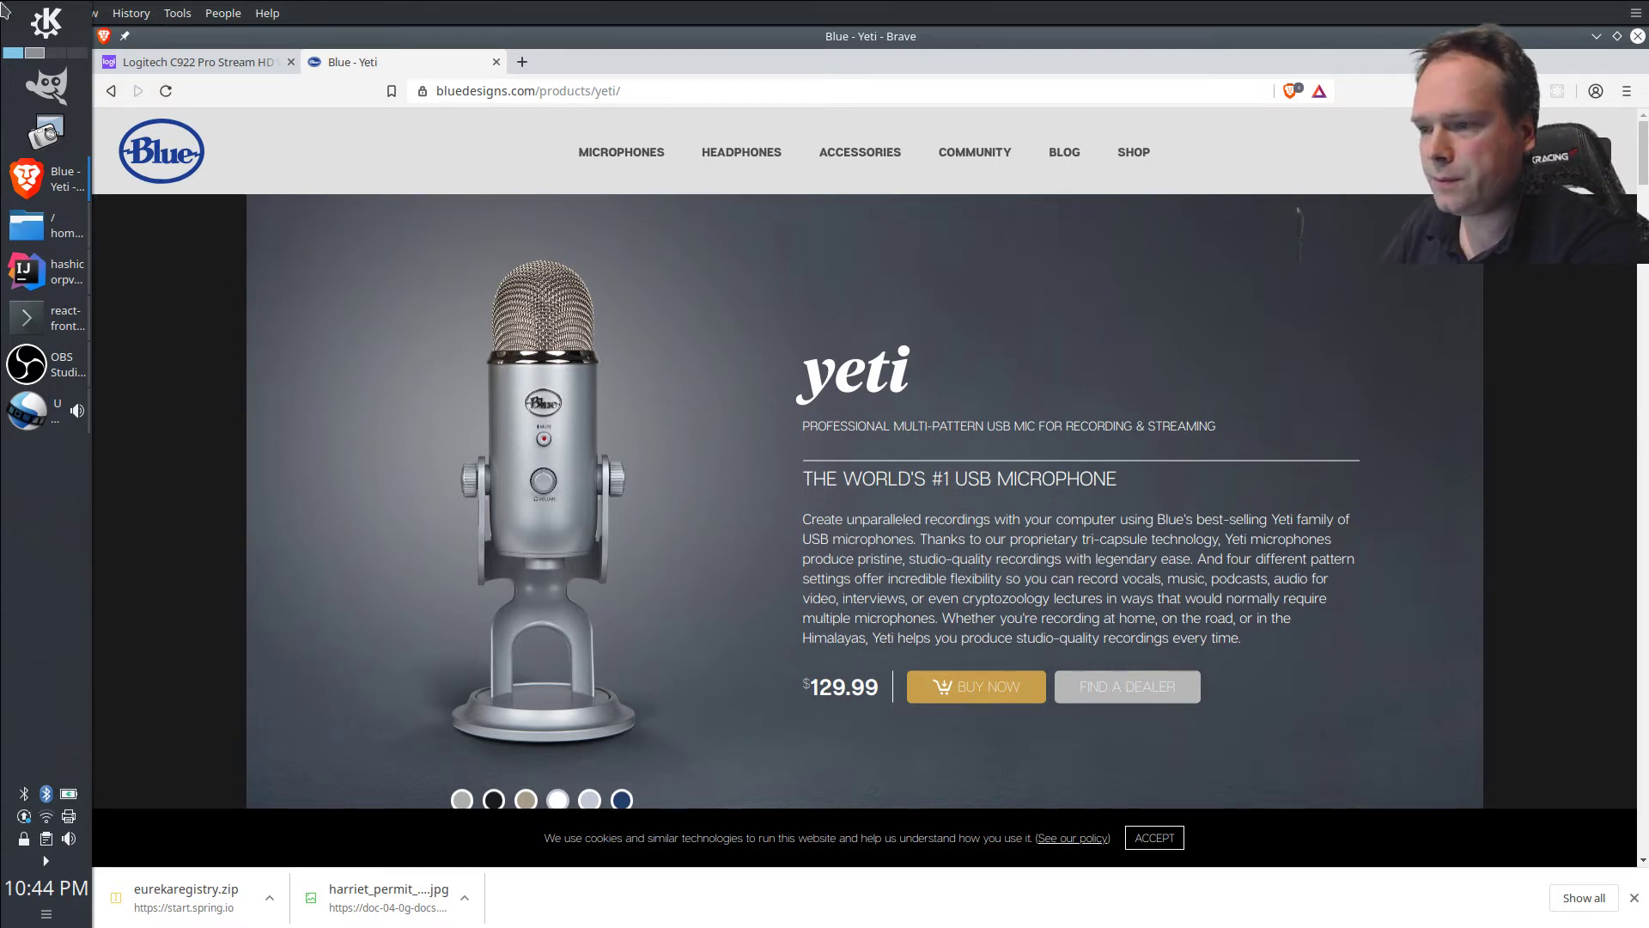
mouse_move(66, 372)
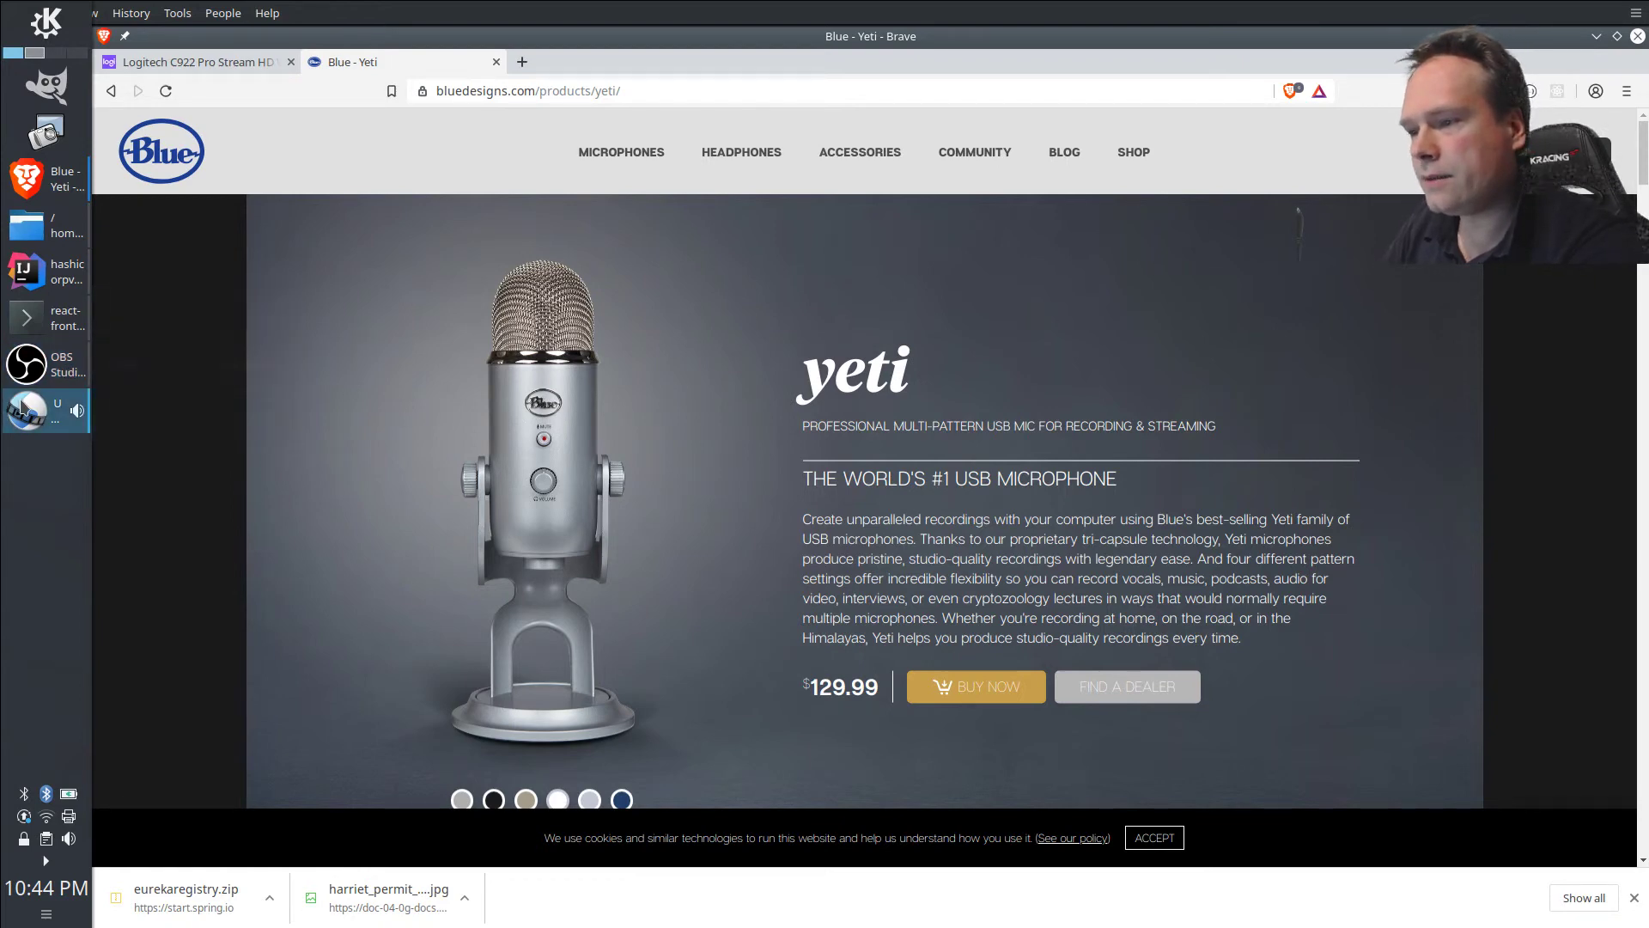
left_click(67, 372)
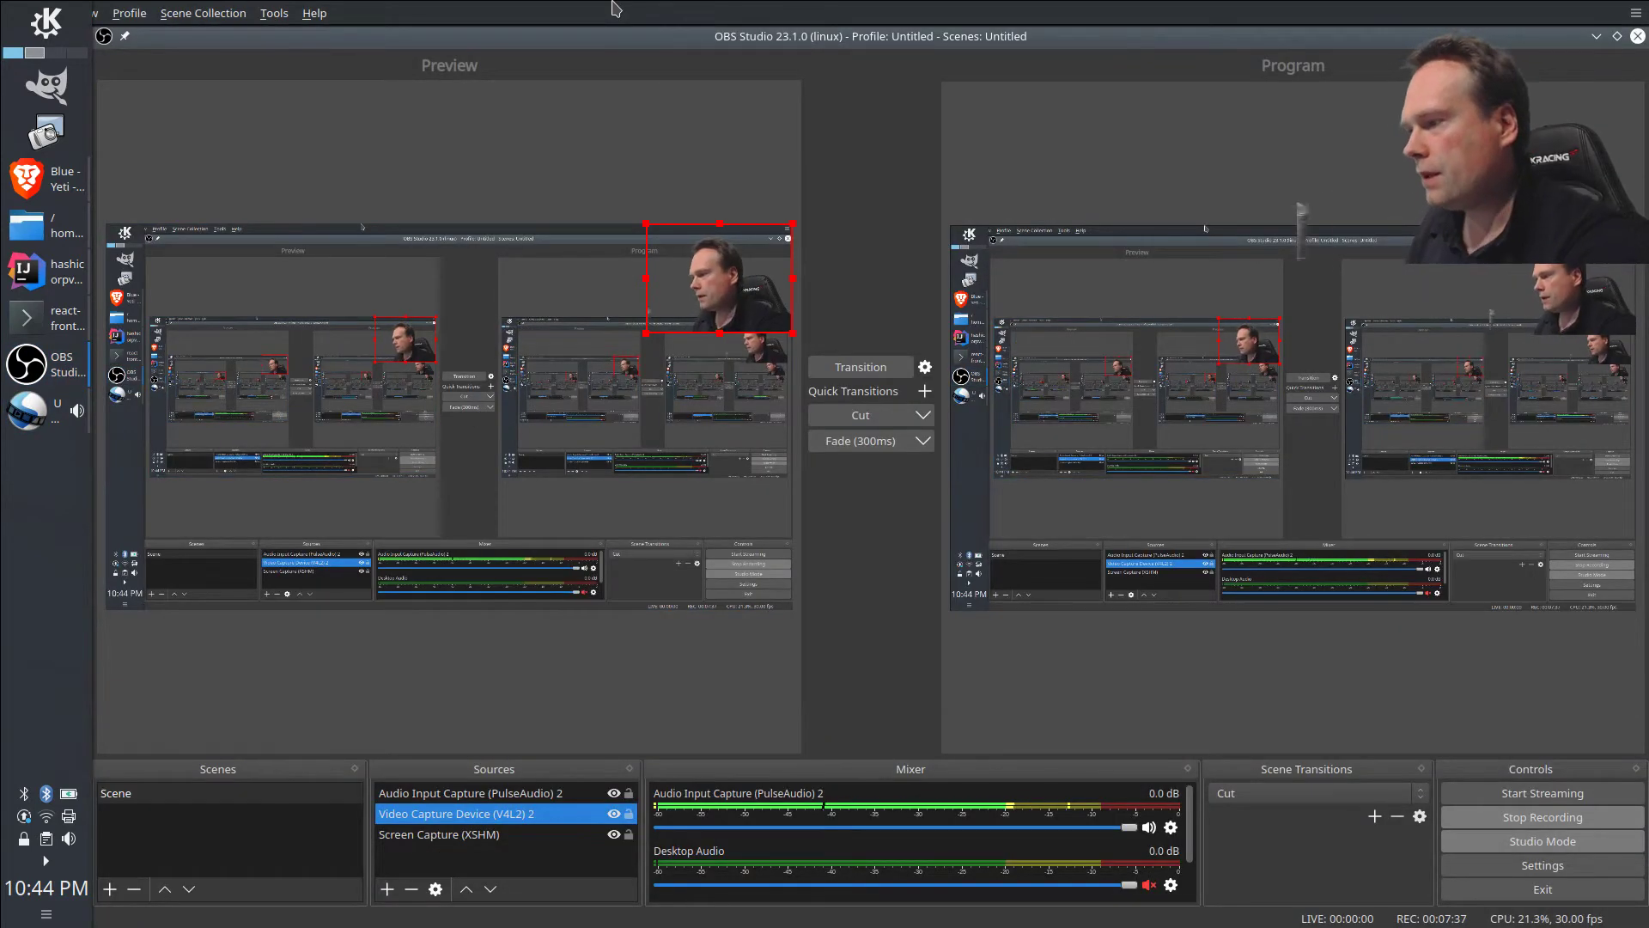